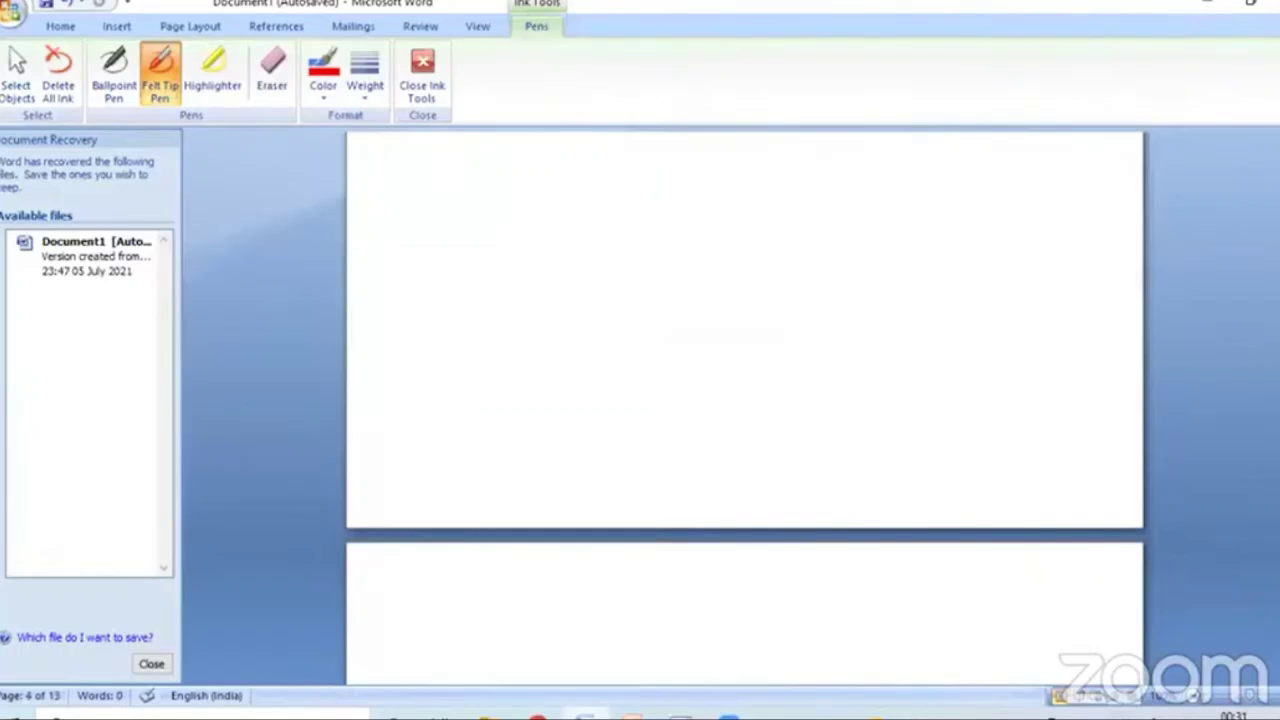
- Handwrite the notes "Toss a coin", "8am", "Humidity is 80%" and "Wind NE" in red felt tip on page 4
left_click_drag(902, 132, 735, 130)
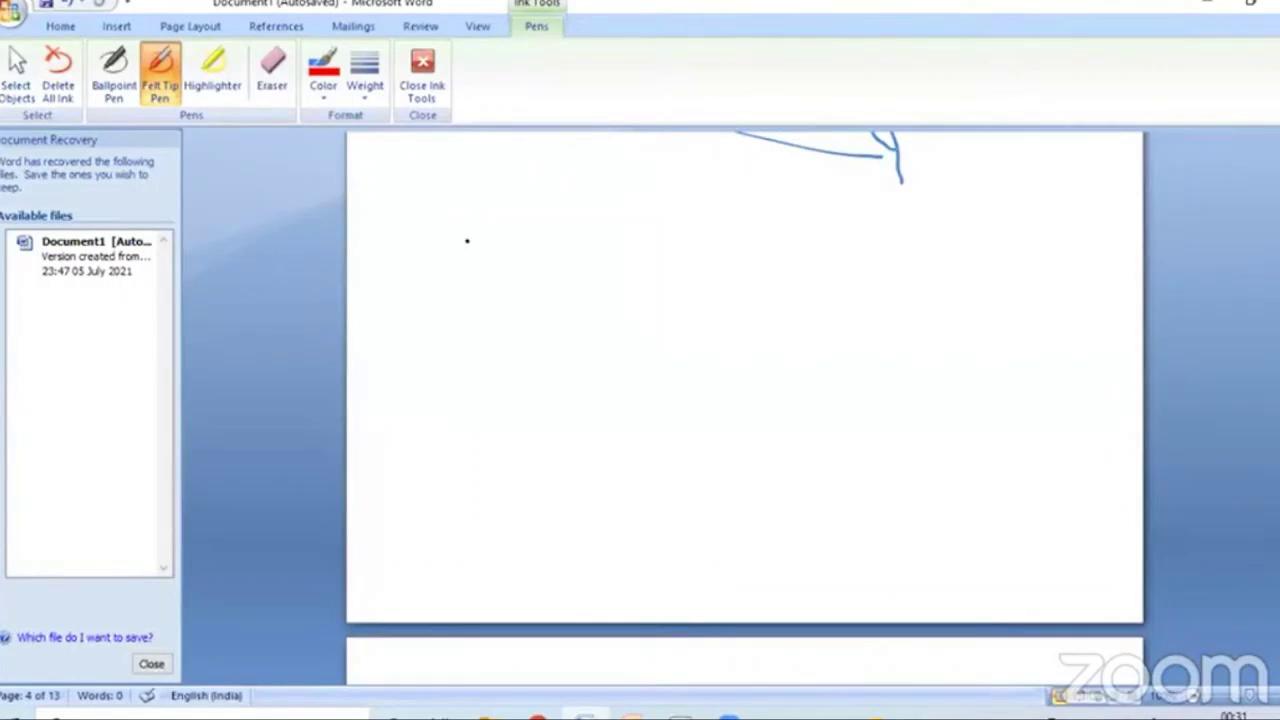
mouse_move(466, 233)
left_mouse_down()
mouse_move(460, 259)
mouse_move(476, 228)
mouse_move(506, 245)
mouse_move(674, 232)
left_mouse_up()
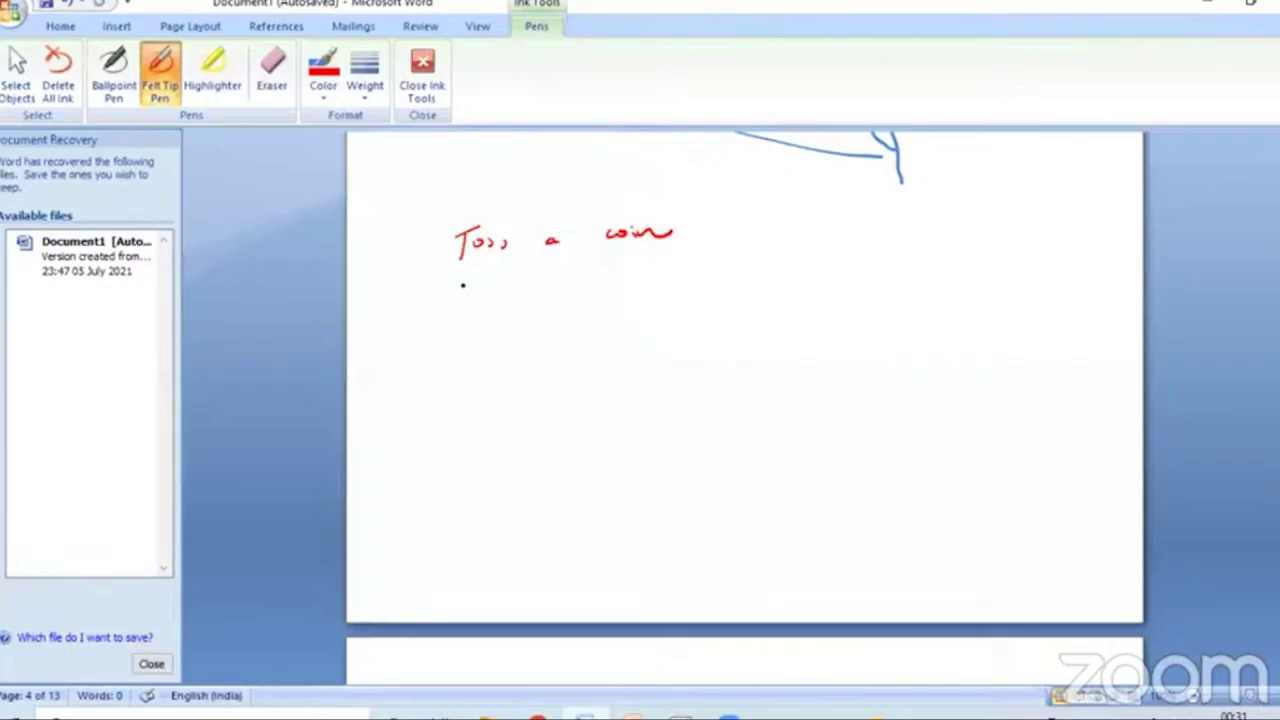
mouse_move(468, 284)
left_mouse_down()
mouse_move(498, 302)
mouse_move(548, 290)
left_mouse_up()
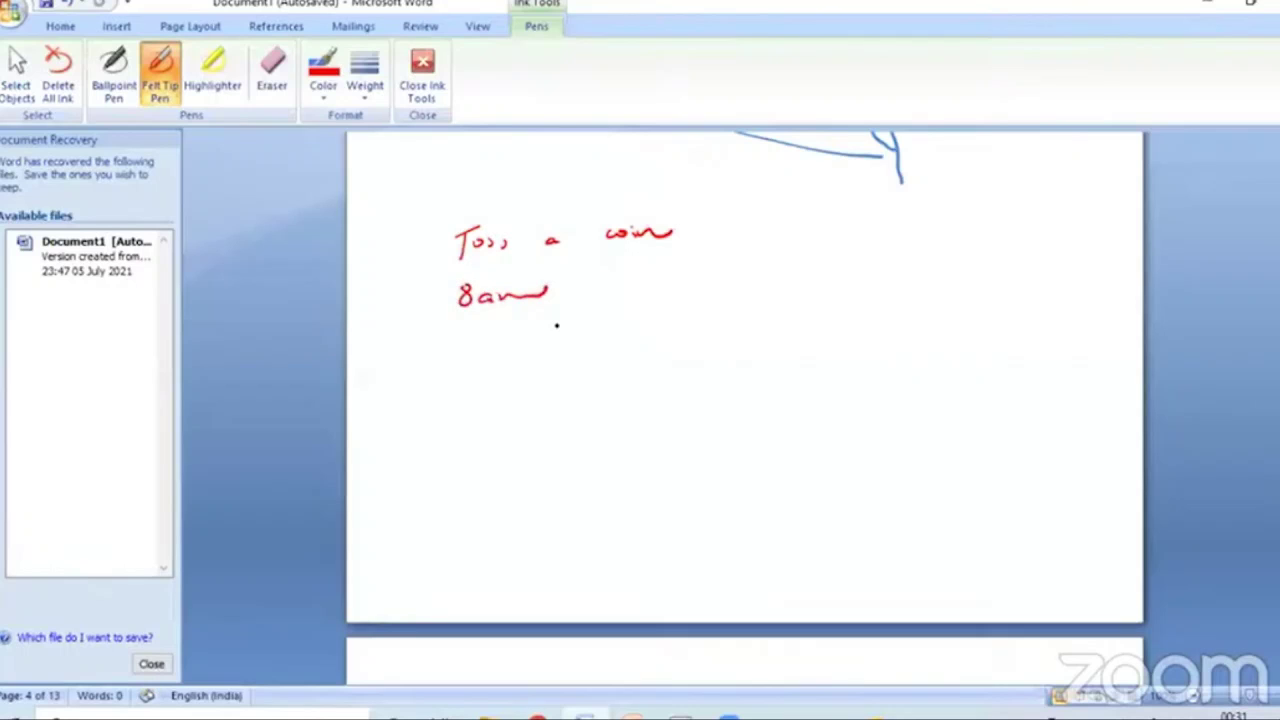
mouse_move(458, 324)
left_mouse_down()
mouse_move(500, 344)
mouse_move(538, 342)
mouse_move(562, 316)
mouse_move(558, 372)
left_mouse_up()
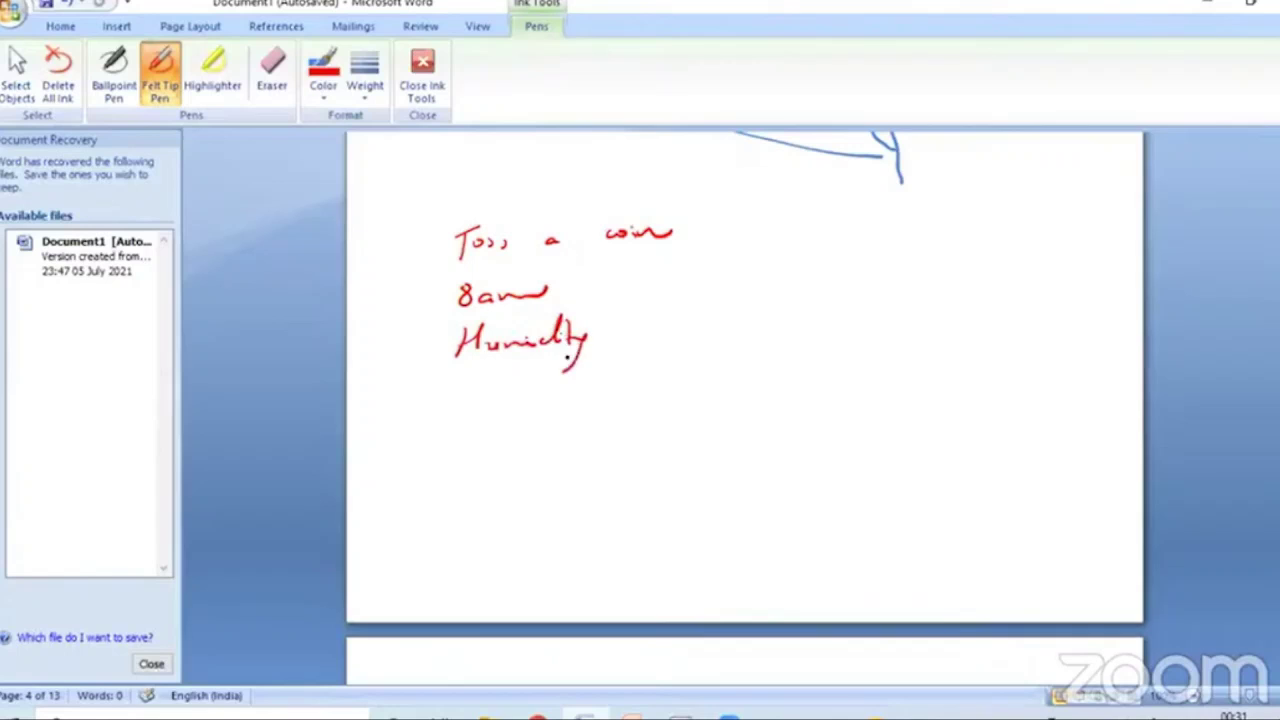
mouse_move(620, 324)
left_mouse_down()
mouse_move(640, 338)
mouse_move(717, 320)
left_mouse_up()
mouse_move(734, 316)
left_mouse_down()
mouse_move(716, 346)
mouse_move(731, 342)
left_mouse_up()
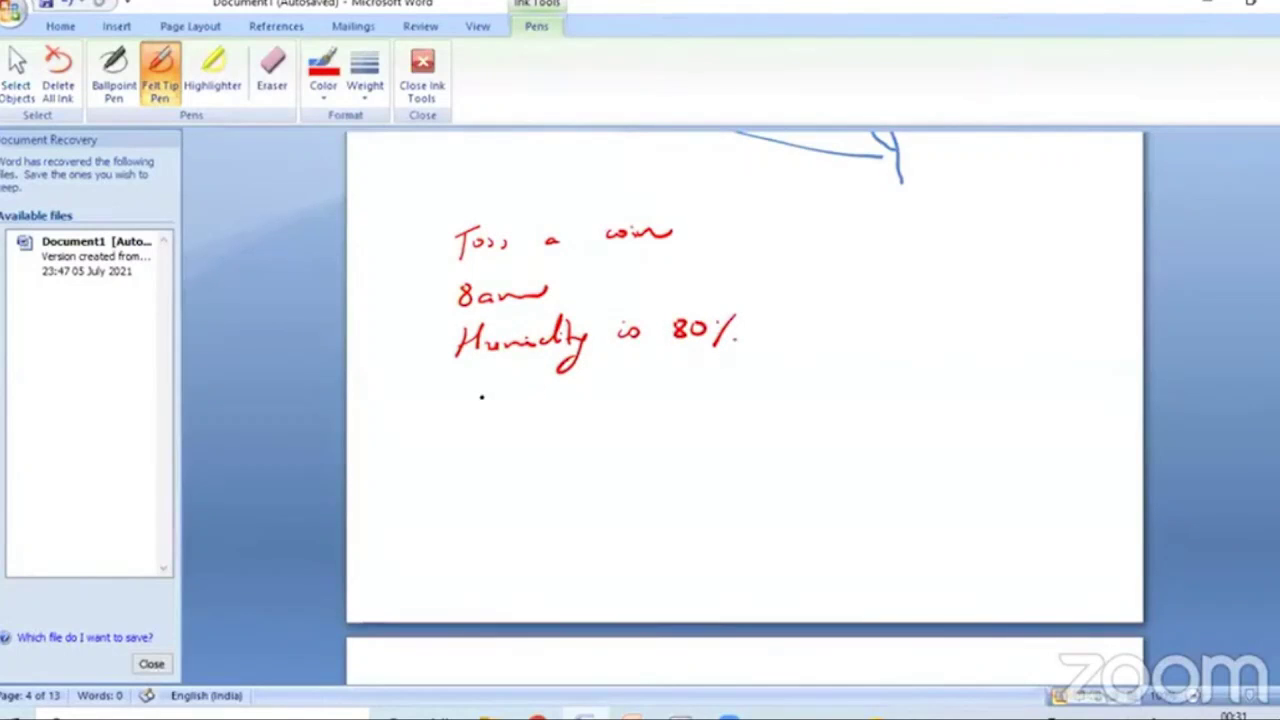
mouse_move(458, 378)
left_mouse_down()
mouse_move(462, 400)
mouse_move(508, 396)
mouse_move(512, 372)
left_mouse_up()
mouse_move(600, 370)
left_mouse_down()
mouse_move(600, 392)
mouse_move(624, 366)
mouse_move(636, 390)
mouse_move(640, 360)
left_mouse_up()
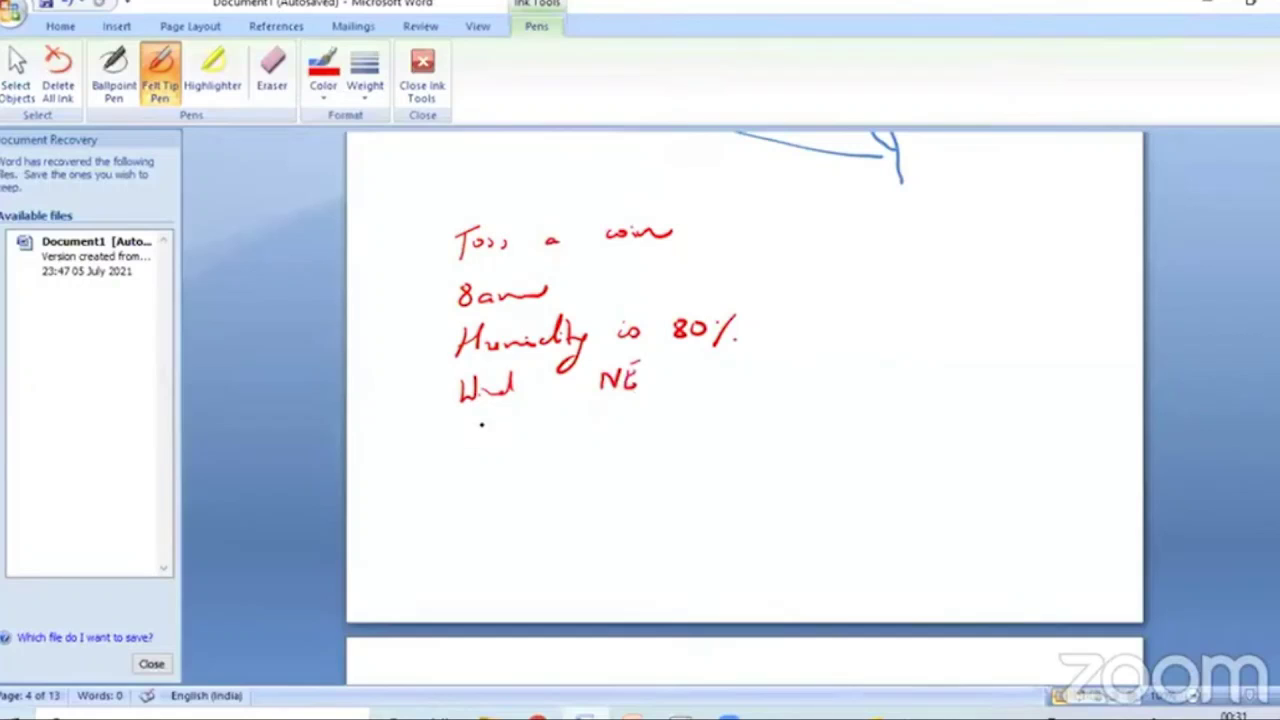
- Handwrite "10 times" and "30% Head" in red beneath the wind line of the coin-toss notes
left_click_drag(468, 420, 470, 436)
mouse_move(490, 418)
left_mouse_down()
mouse_move(482, 428)
mouse_move(492, 420)
left_mouse_up()
left_click(510, 424)
mouse_move(526, 404)
left_mouse_down()
mouse_move(522, 428)
mouse_move(586, 416)
left_mouse_up()
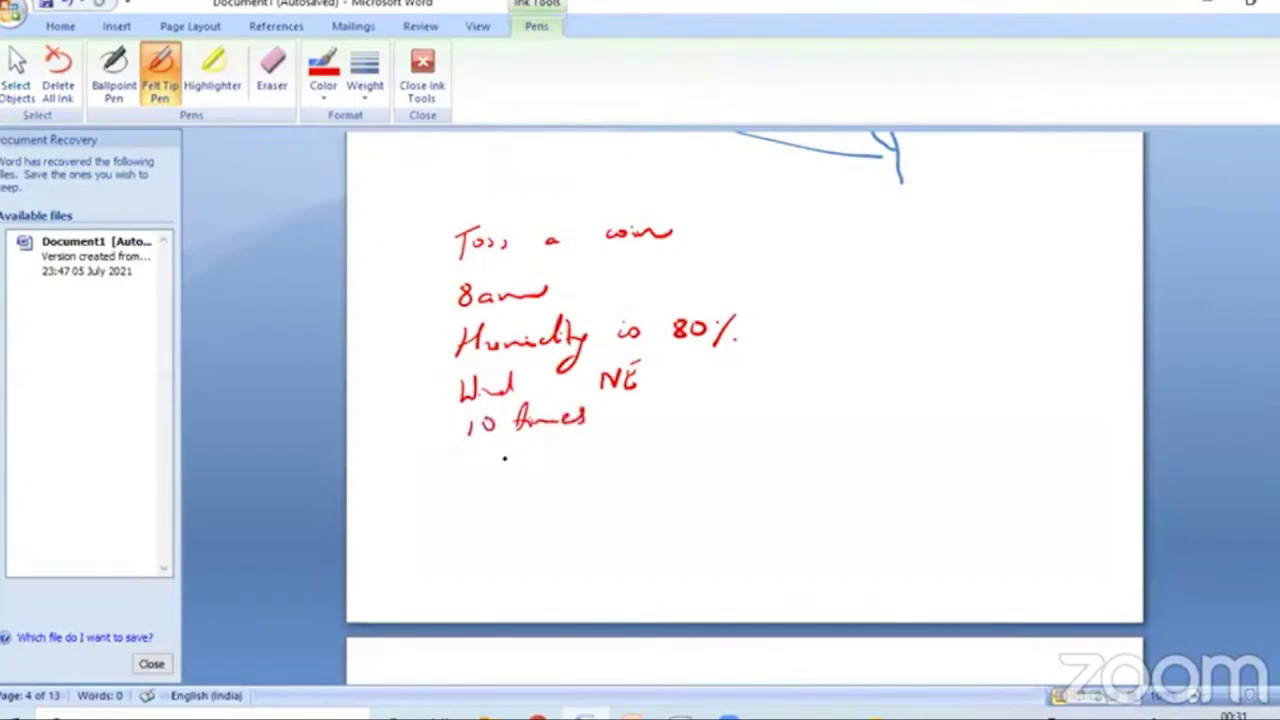
mouse_move(508, 458)
left_mouse_down()
mouse_move(512, 480)
mouse_move(545, 458)
mouse_move(560, 480)
left_mouse_up()
left_click(578, 472)
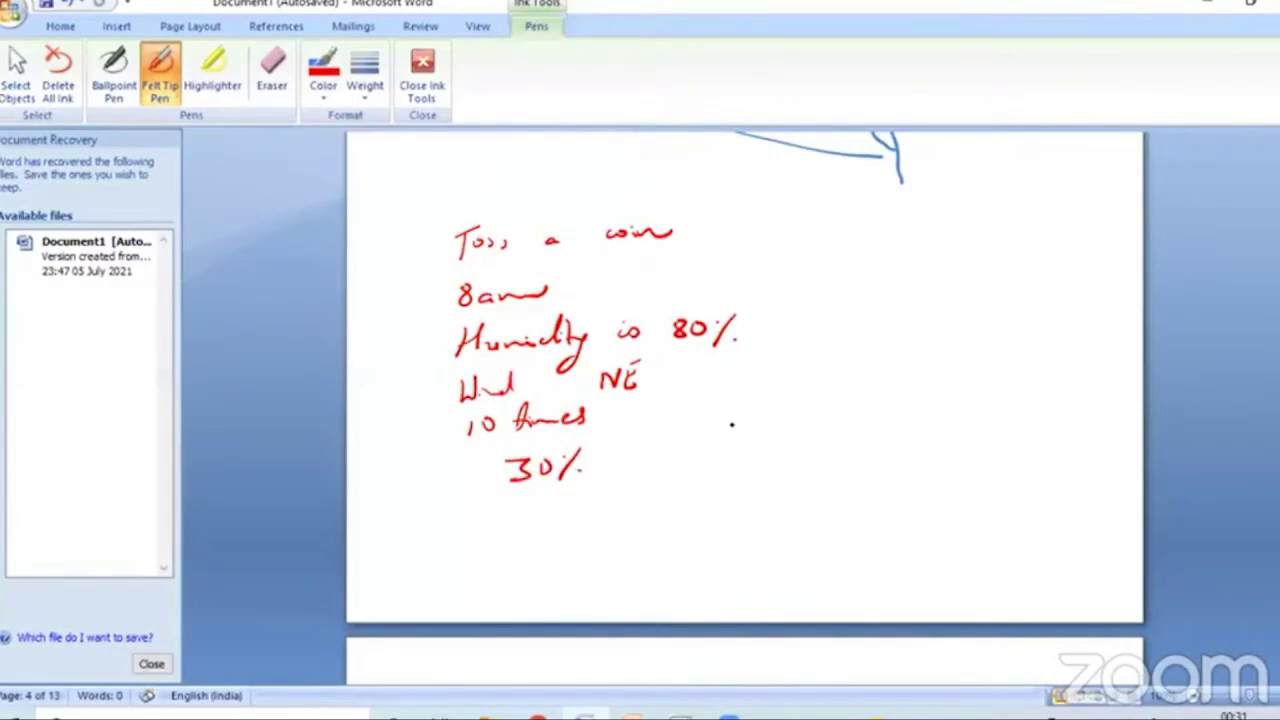
mouse_move(624, 442)
left_mouse_down()
mouse_move(624, 476)
mouse_move(690, 462)
mouse_move(724, 424)
left_mouse_up()
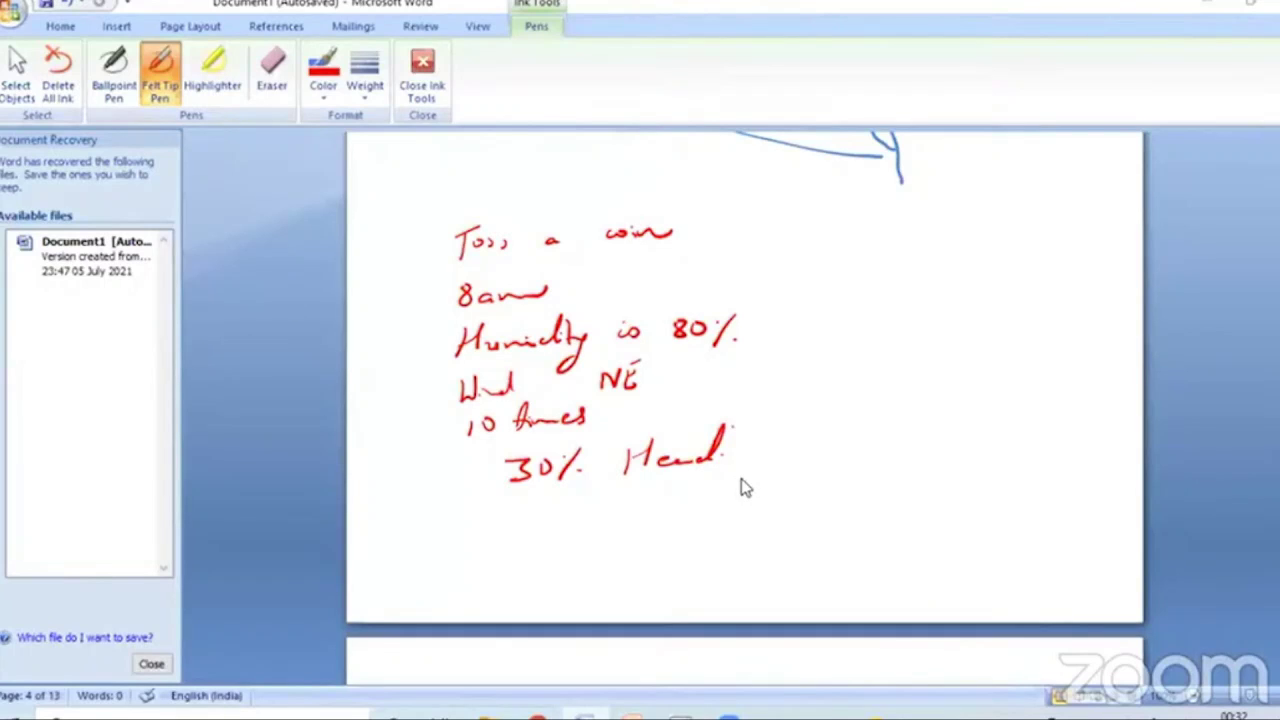
- Handwrite the word "Football" in red on the blank page 5 and circle it
scroll(745, 380, "down", 5)
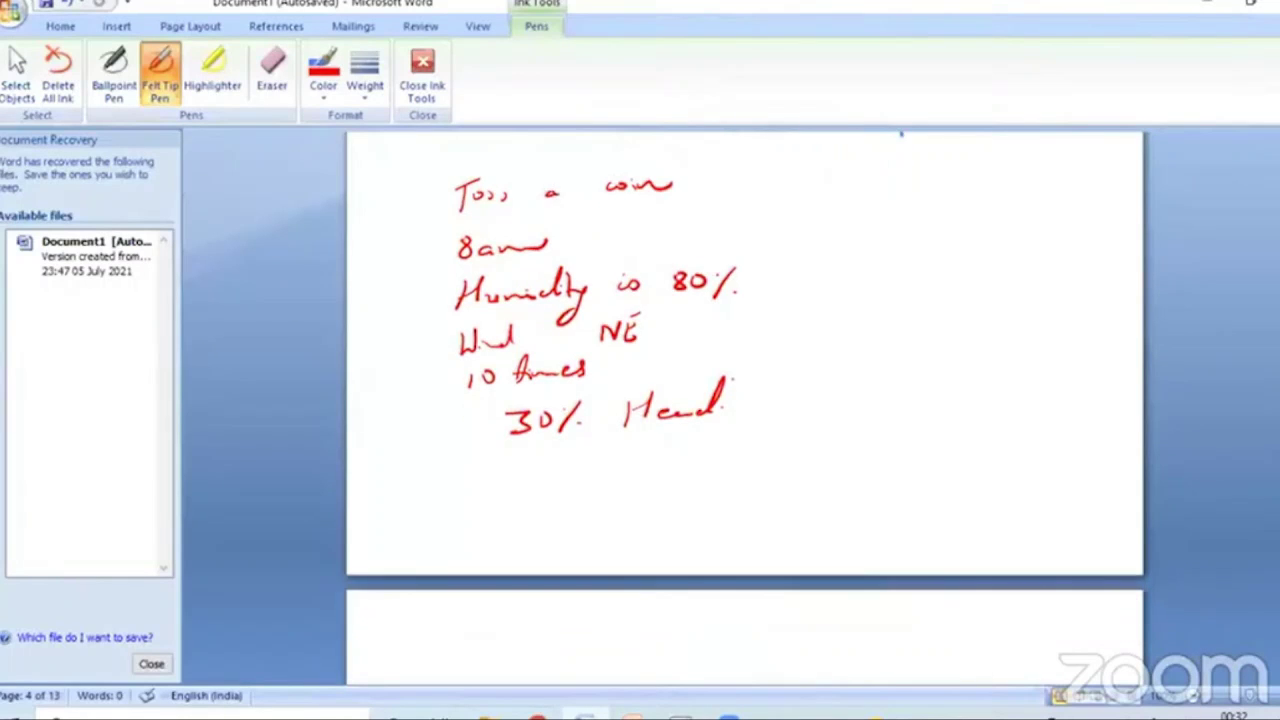
scroll(745, 400, "down", 6)
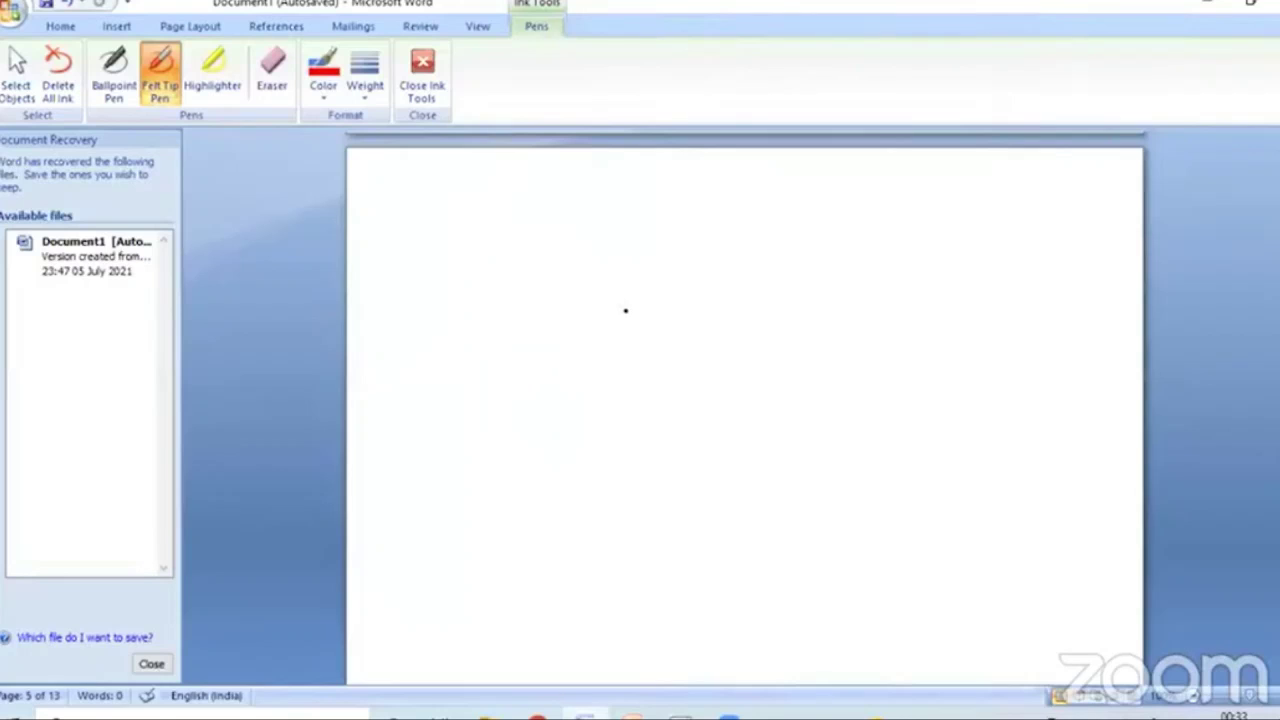
left_click_drag(738, 363, 838, 350)
mouse_move(748, 364)
left_mouse_down()
mouse_move(717, 384)
mouse_move(790, 414)
mouse_move(851, 367)
mouse_move(753, 355)
mouse_move(738, 389)
mouse_move(730, 380)
mouse_move(753, 386)
mouse_move(772, 365)
mouse_move(798, 387)
mouse_move(854, 388)
left_mouse_up()
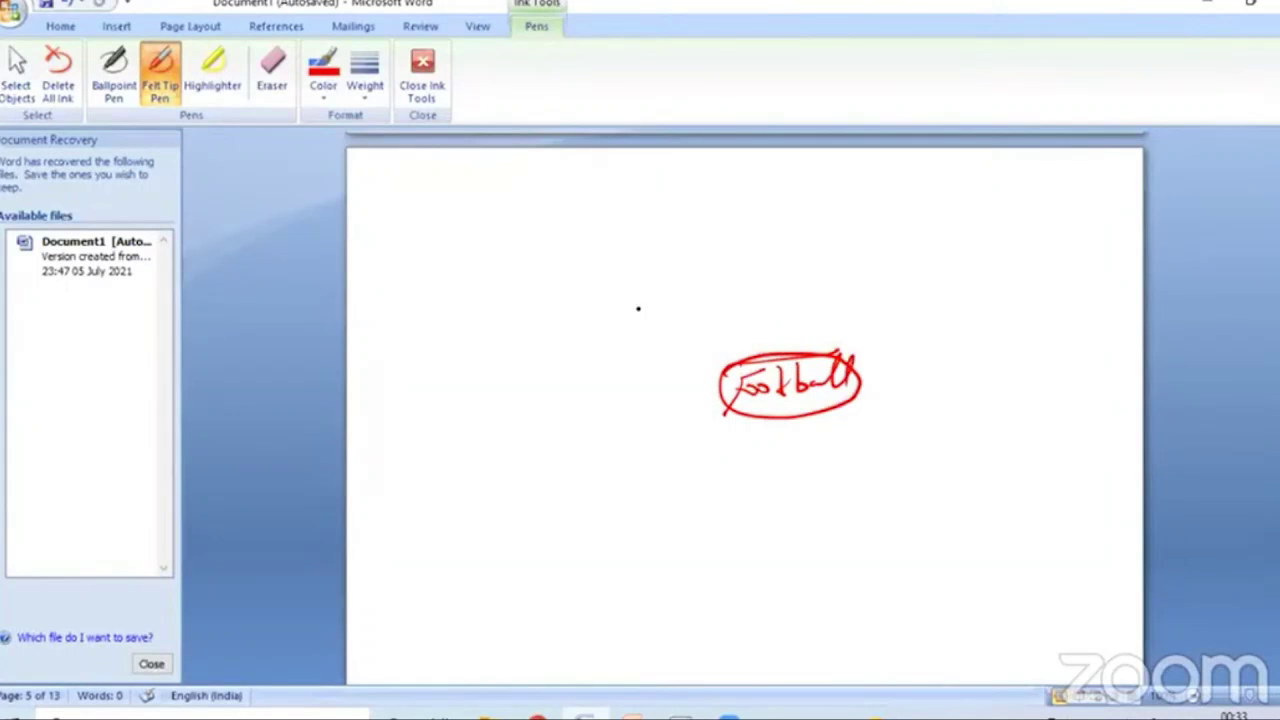
- Draw four lines fanning out leftward from the Football circle, with a small box at the end of each
left_click_drag(637, 313, 723, 345)
left_click_drag(644, 380, 716, 376)
left_click_drag(718, 398, 672, 437)
left_click_drag(734, 422, 690, 486)
mouse_move(601, 313)
left_mouse_down()
mouse_move(631, 334)
mouse_move(598, 317)
left_mouse_up()
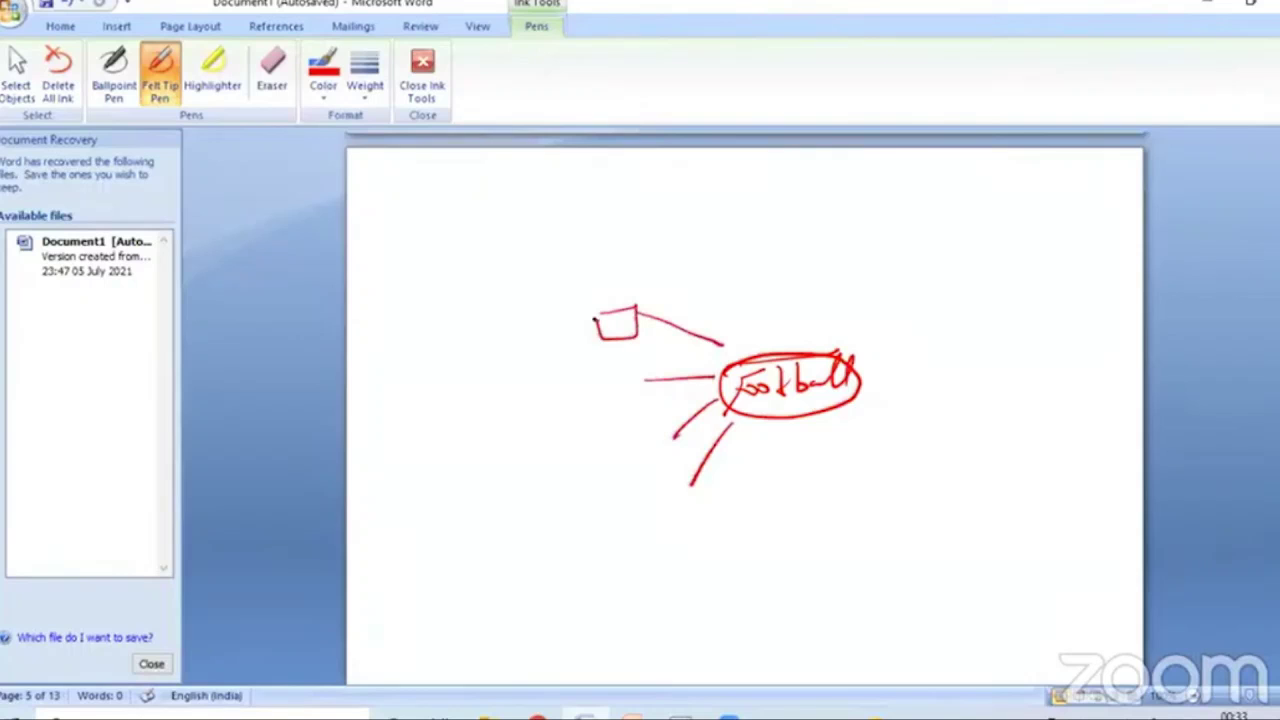
mouse_move(638, 375)
left_mouse_down()
mouse_move(598, 382)
mouse_move(614, 374)
left_mouse_up()
mouse_move(635, 431)
left_mouse_down()
mouse_move(622, 452)
mouse_move(628, 432)
left_mouse_up()
mouse_move(666, 487)
left_mouse_down()
mouse_move(686, 511)
mouse_move(662, 490)
mouse_move(664, 545)
mouse_move(672, 532)
left_mouse_up()
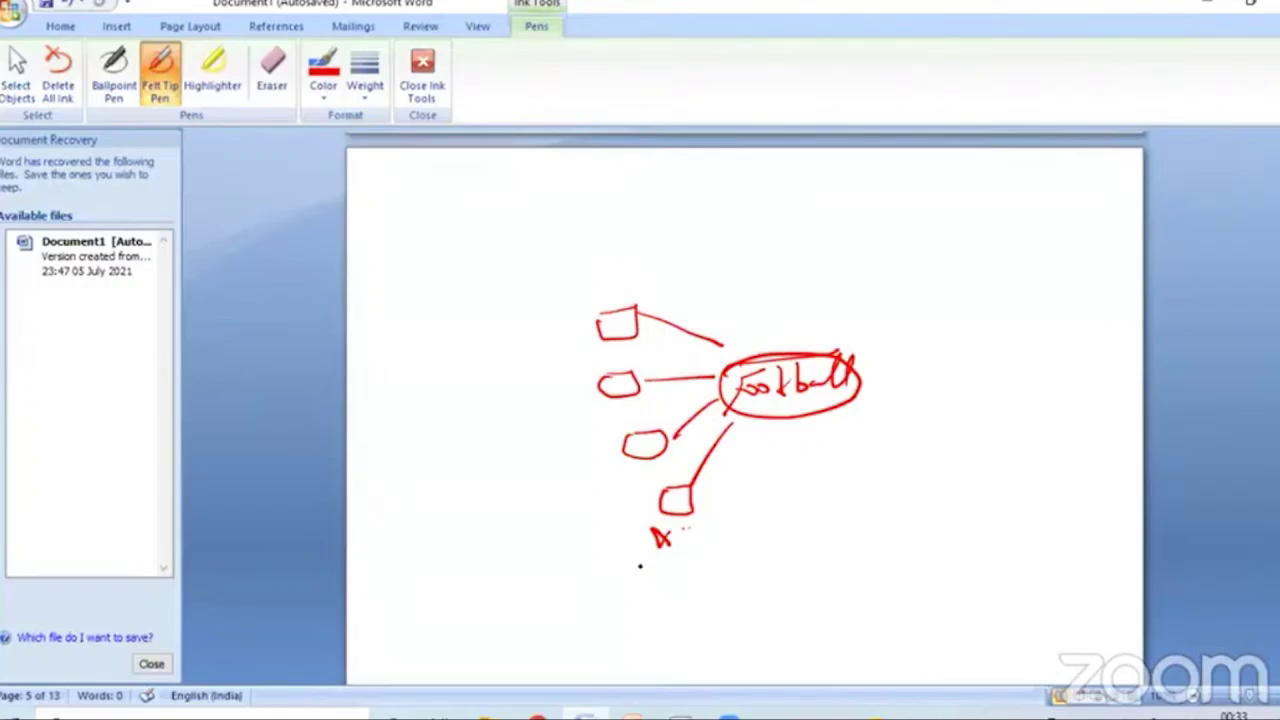
- Draw one outline around the four boxes and add a short outward line on the left of each box
mouse_move(658, 338)
left_mouse_down()
mouse_move(642, 291)
mouse_move(589, 288)
mouse_move(564, 331)
mouse_move(593, 410)
mouse_move(589, 481)
mouse_move(664, 550)
mouse_move(709, 527)
mouse_move(668, 340)
left_mouse_up()
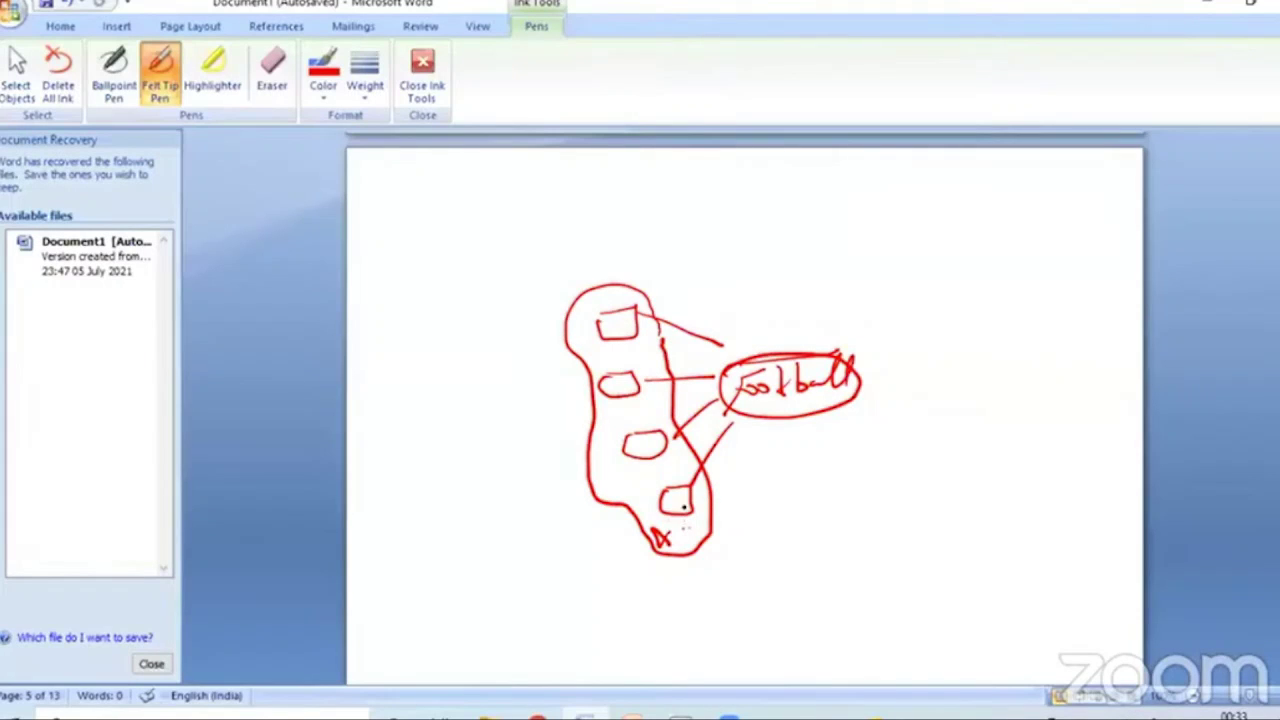
left_click_drag(613, 532, 655, 515)
left_click_drag(622, 451, 562, 458)
left_click_drag(592, 393, 560, 396)
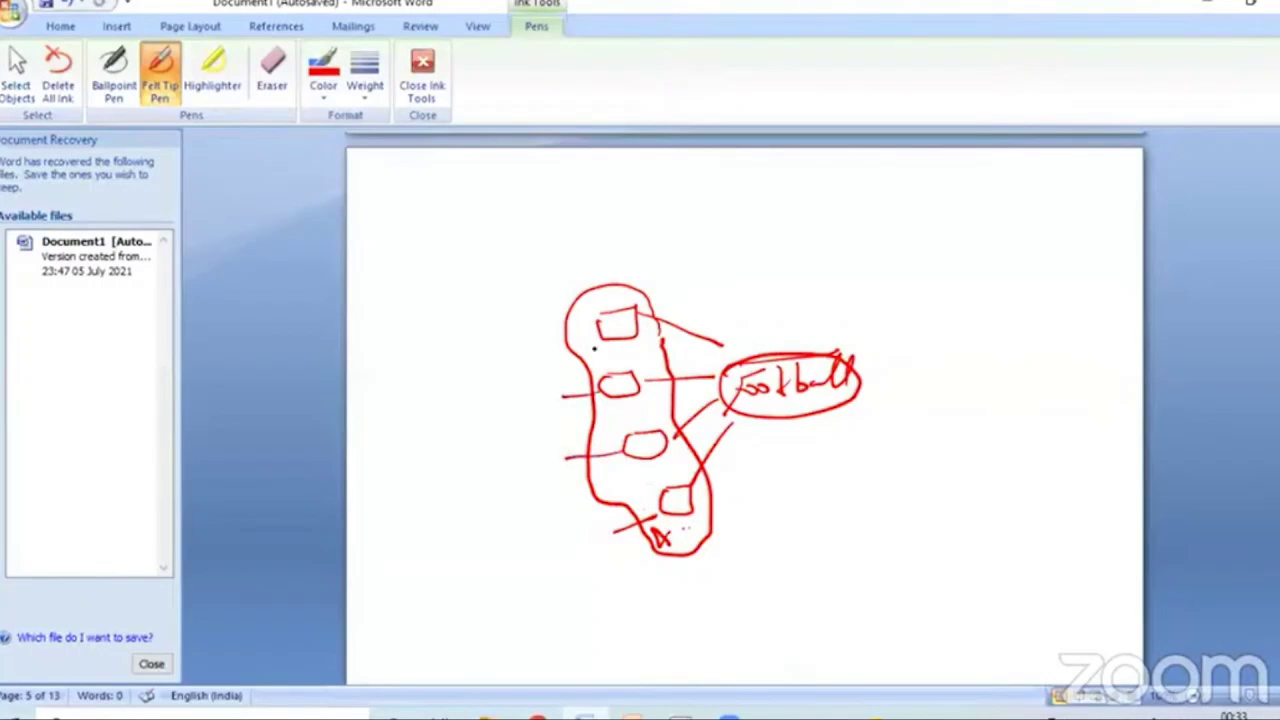
left_click_drag(600, 338, 545, 341)
- Write and underline "Reliability" left of the outlined boxes, and add short strokes on the right of the upper three boxes
mouse_move(494, 416)
left_mouse_down()
mouse_move(495, 440)
mouse_move(528, 432)
mouse_move(565, 392)
mouse_move(572, 436)
left_mouse_up()
left_click_drag(497, 455, 578, 416)
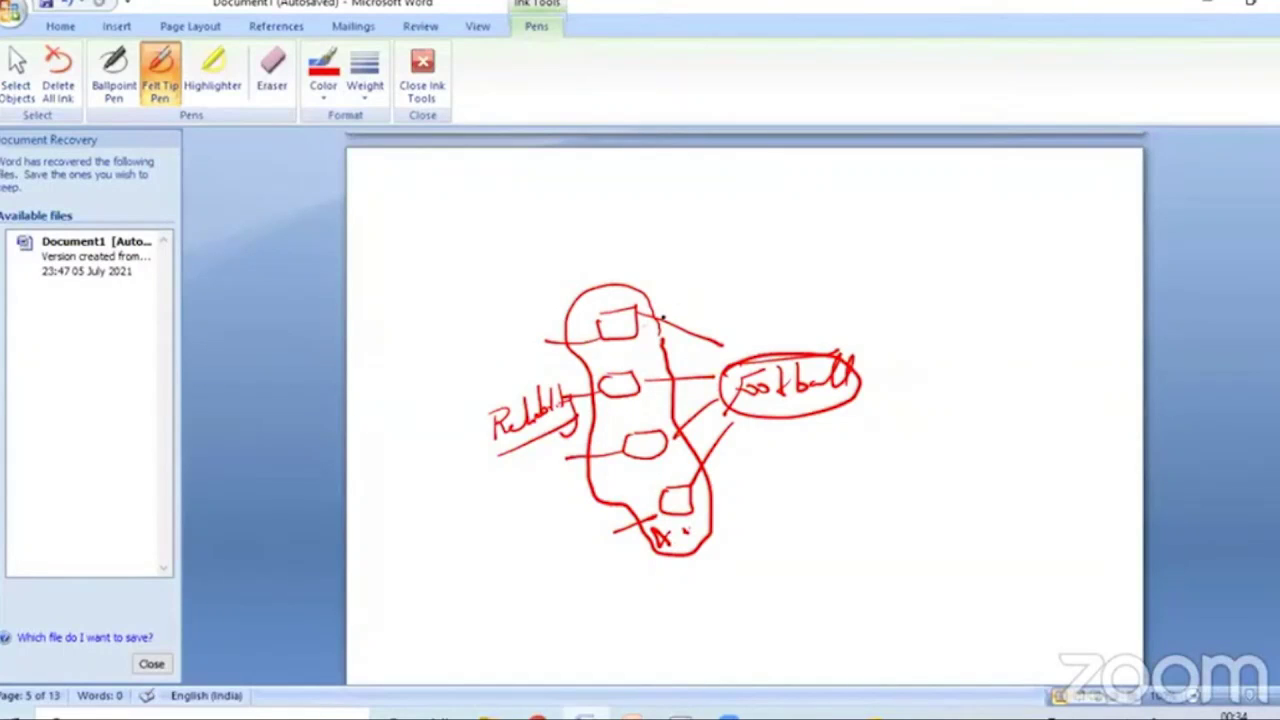
left_click_drag(652, 321, 682, 306)
left_click_drag(640, 380, 674, 367)
left_click_drag(668, 421, 692, 409)
- Switch to the Smart PLS Presentation(100) deck in PowerPoint and review its Cronbach's Alpha, rho_A and Composite Reliability charts as a slide show
mouse_move(630, 714)
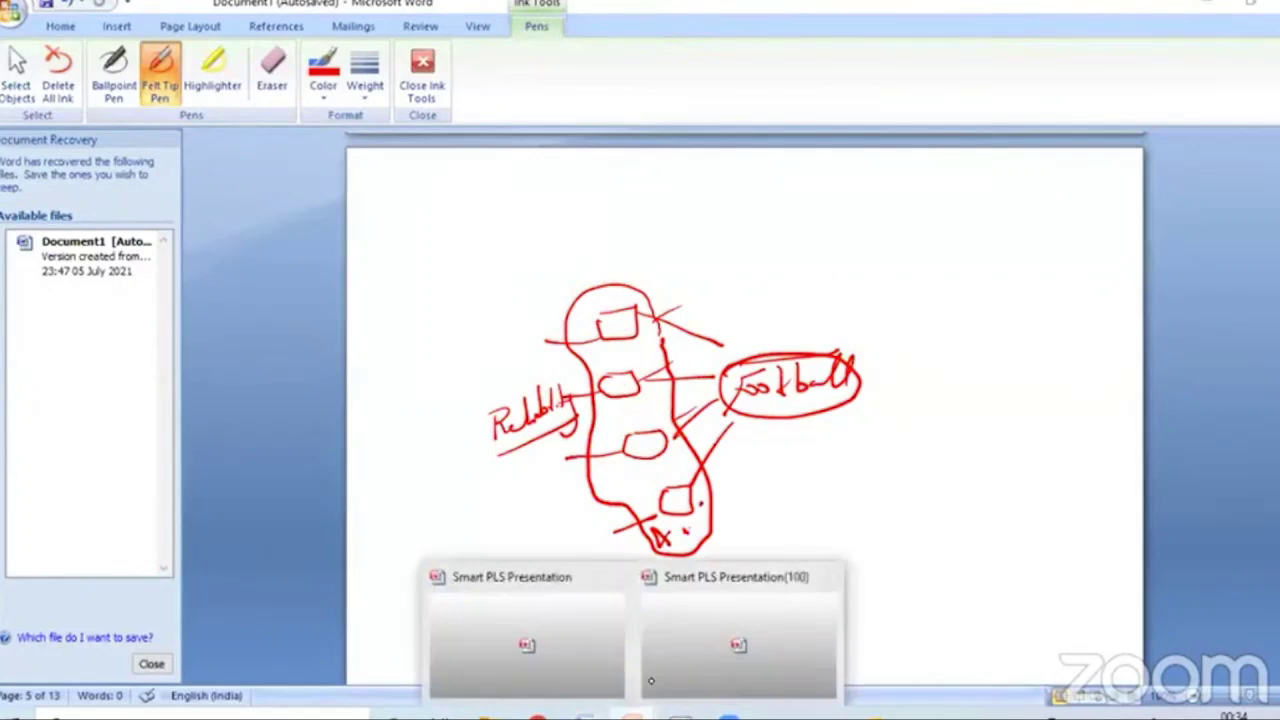
left_click(697, 659)
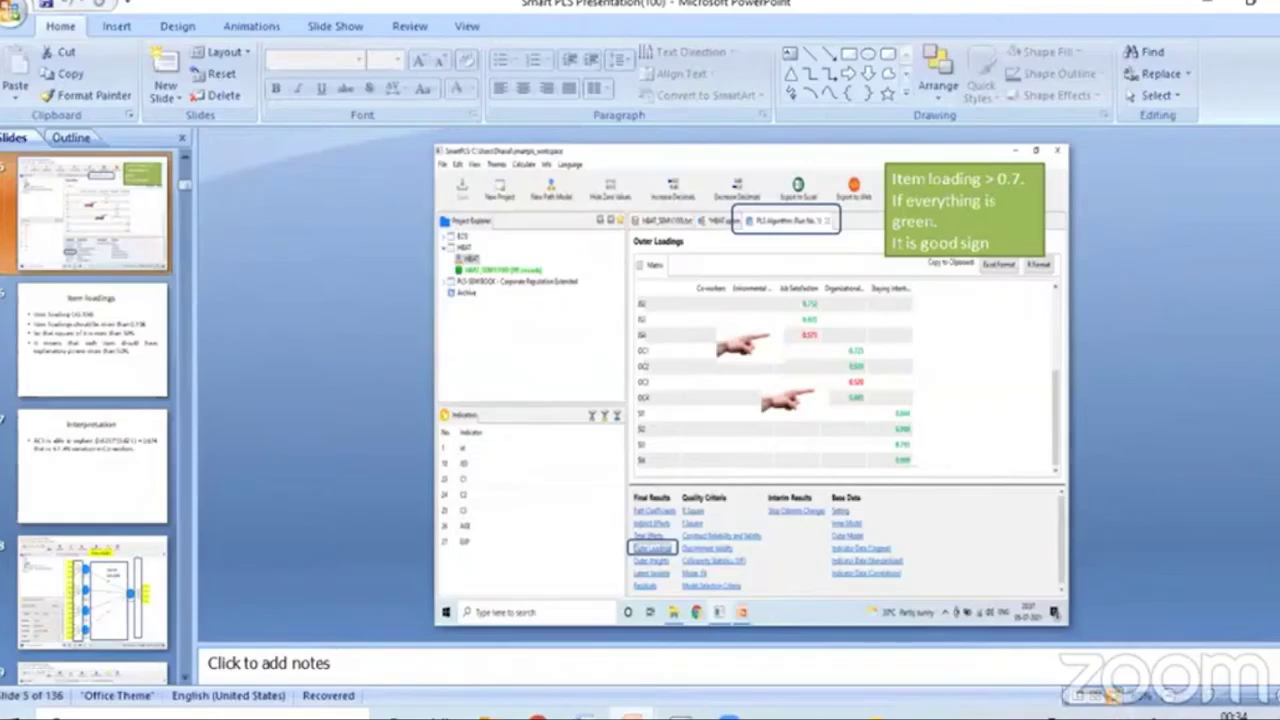
left_click(1112, 694)
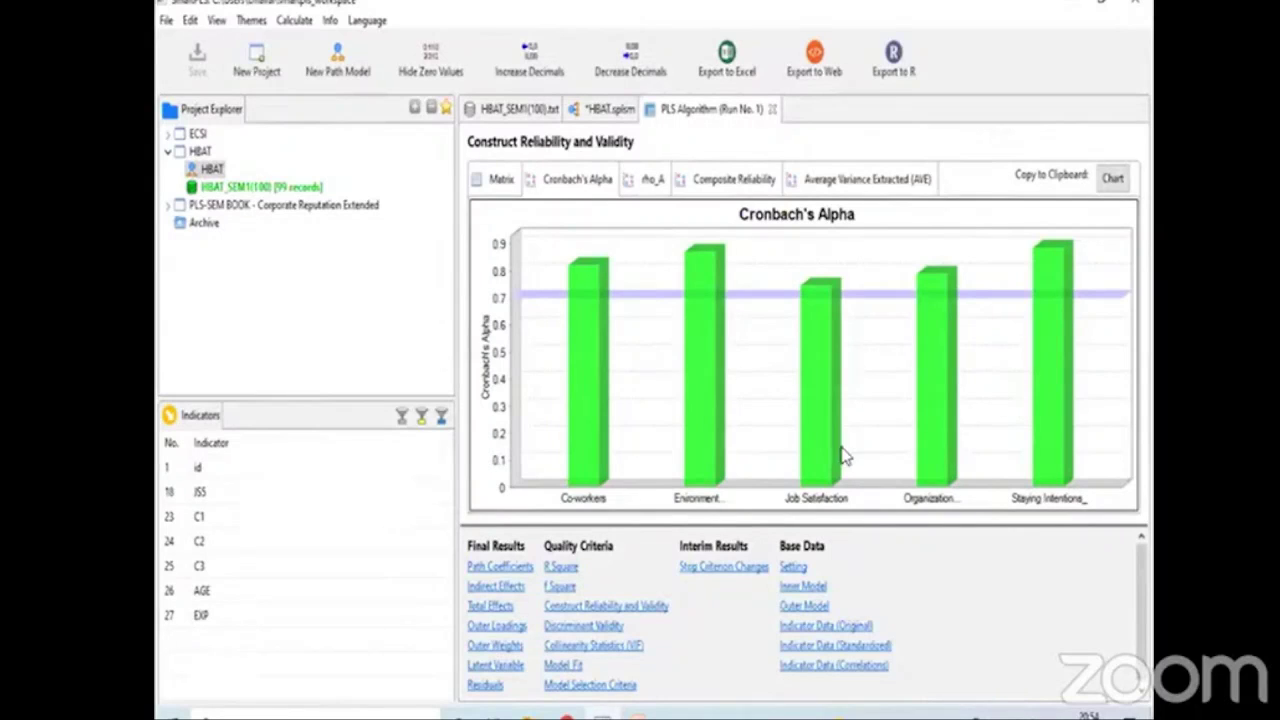
key("Right")
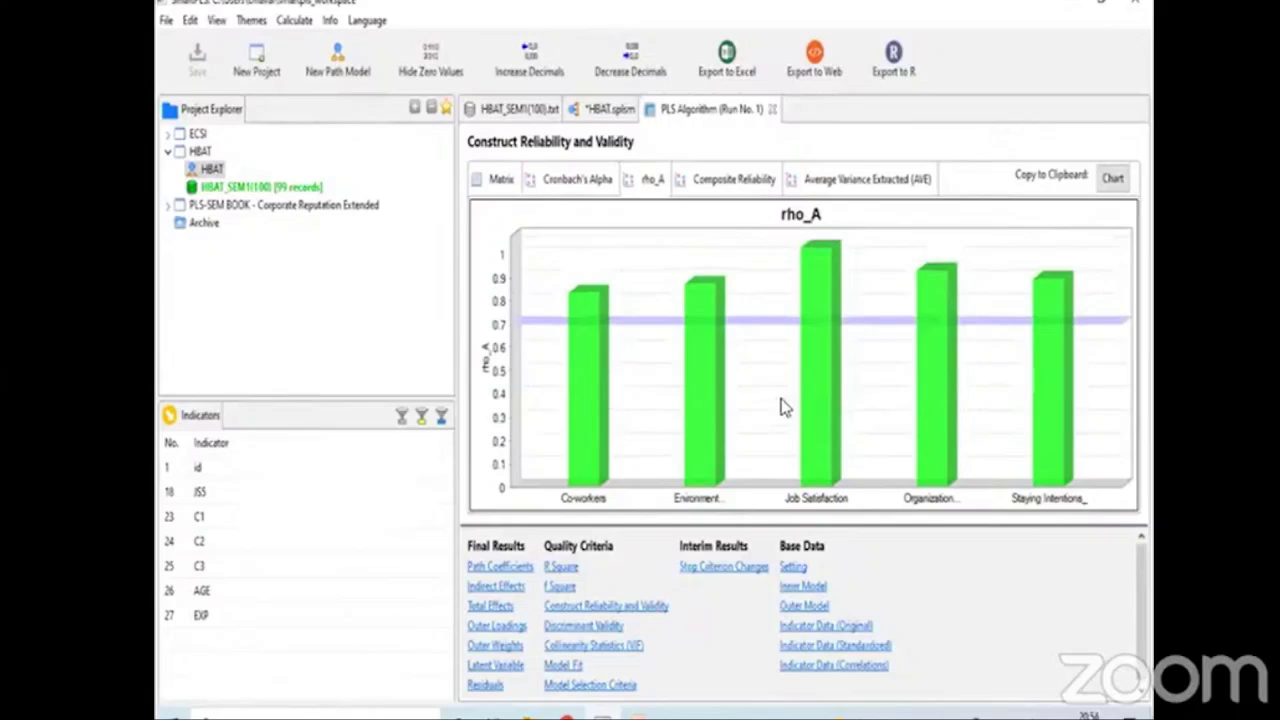
key("Right")
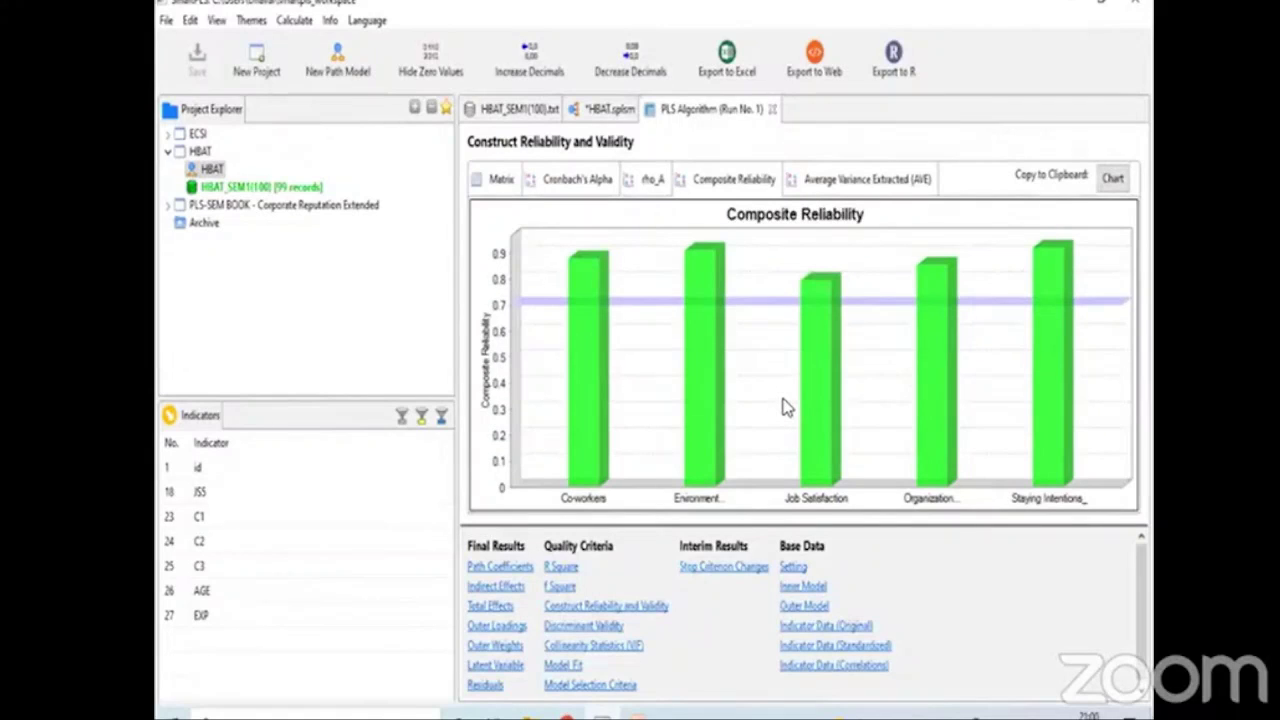
key("Left")
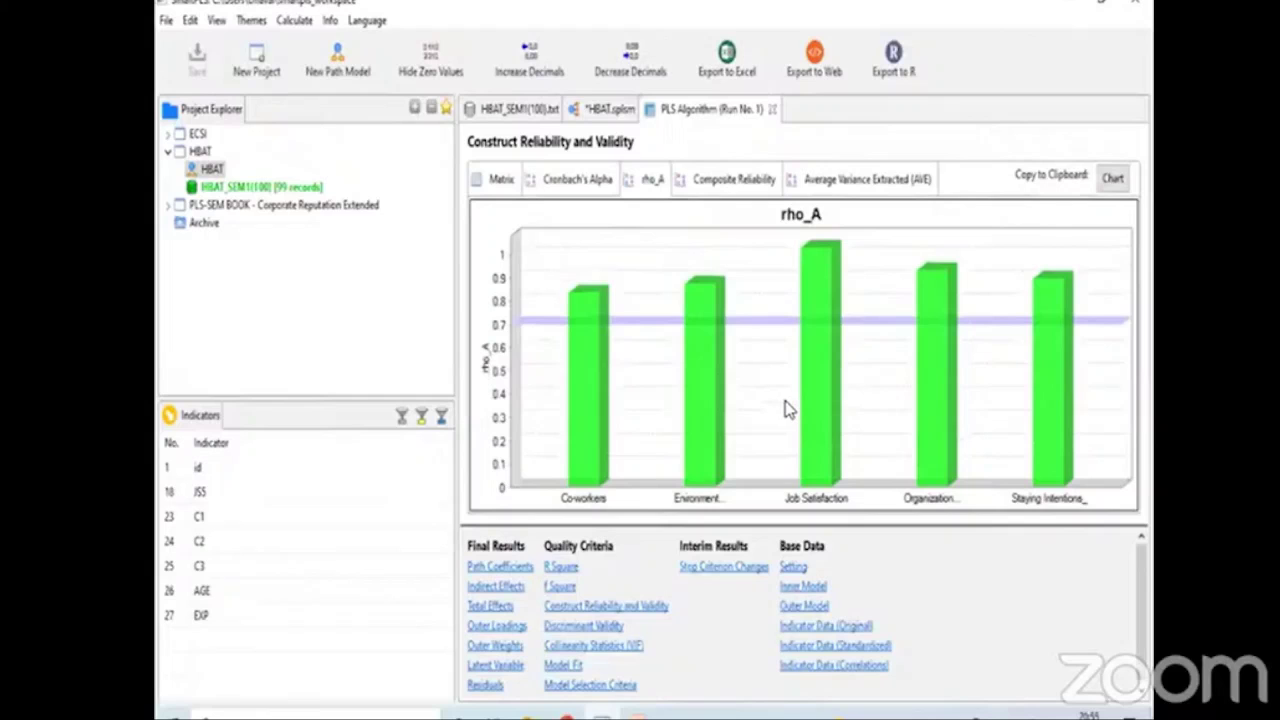
key("Escape")
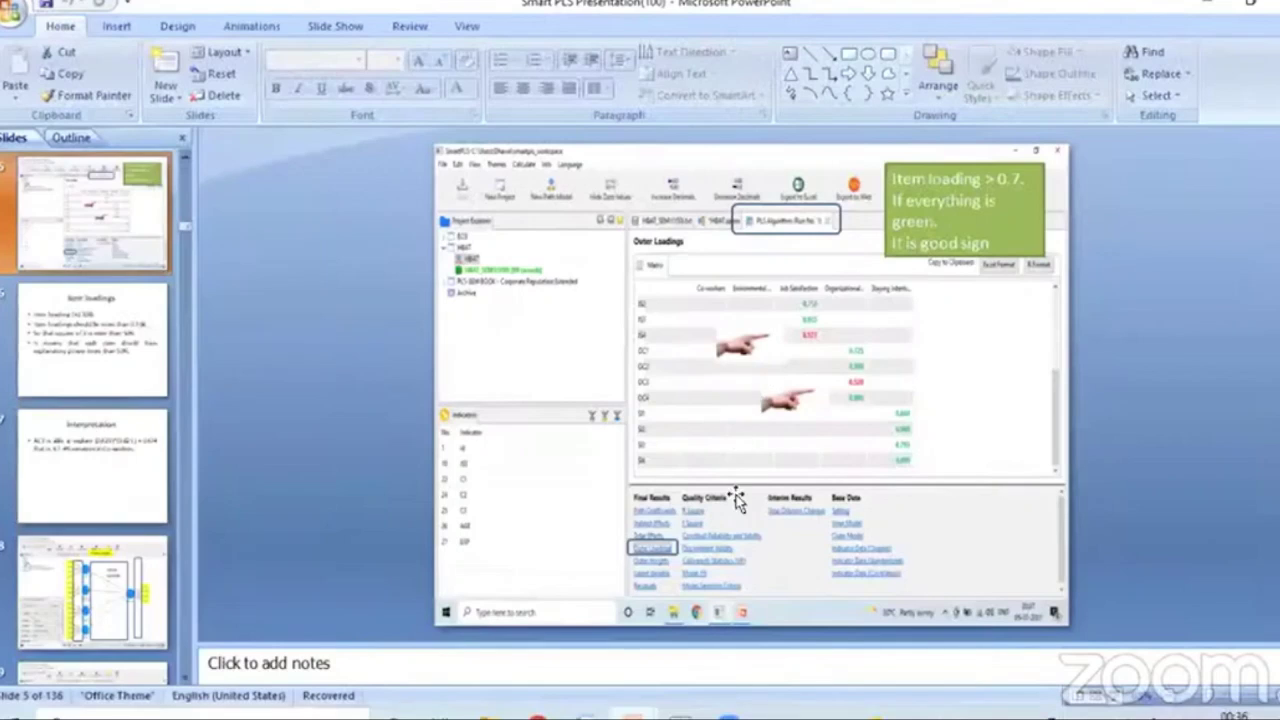
- Switch to the Smart PLS Presentation deck and browse to slide 248 with the Heterotrait-Monotrait Ratio (HTMT) chart
mouse_move(632, 714)
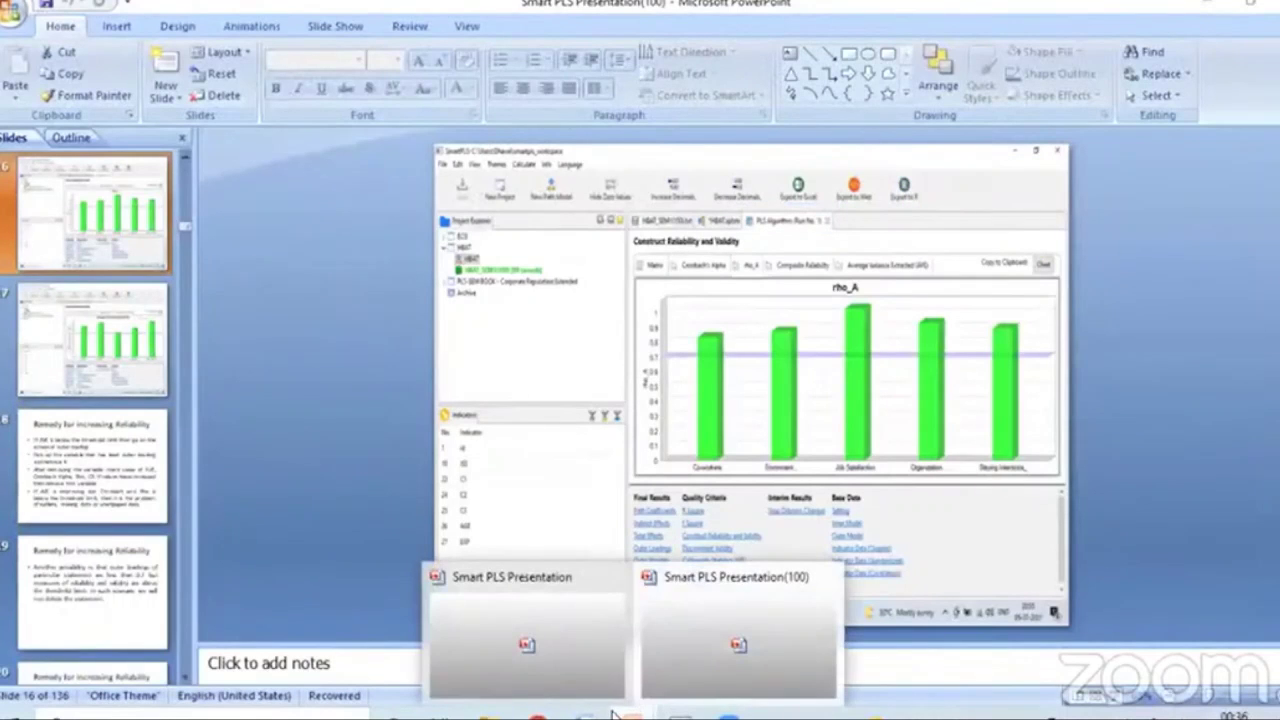
left_click(570, 655)
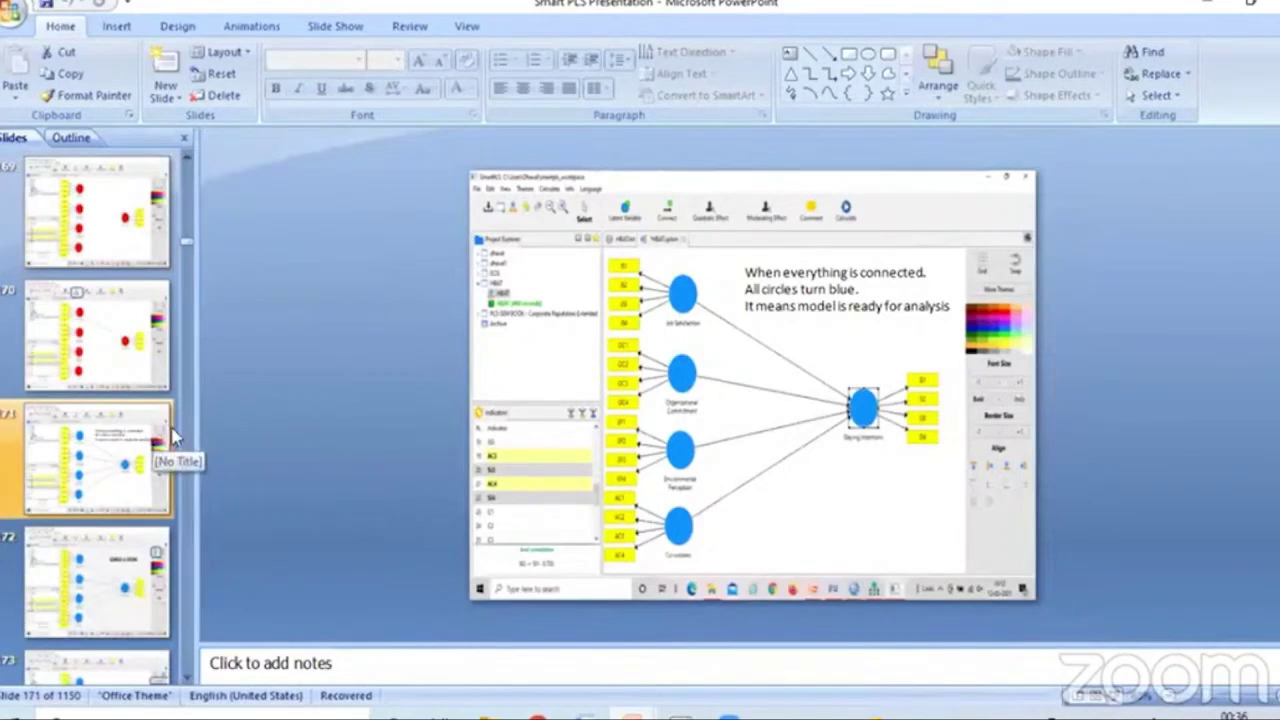
scroll(175, 432, "down", 3)
left_click_drag(180, 432, 180, 432)
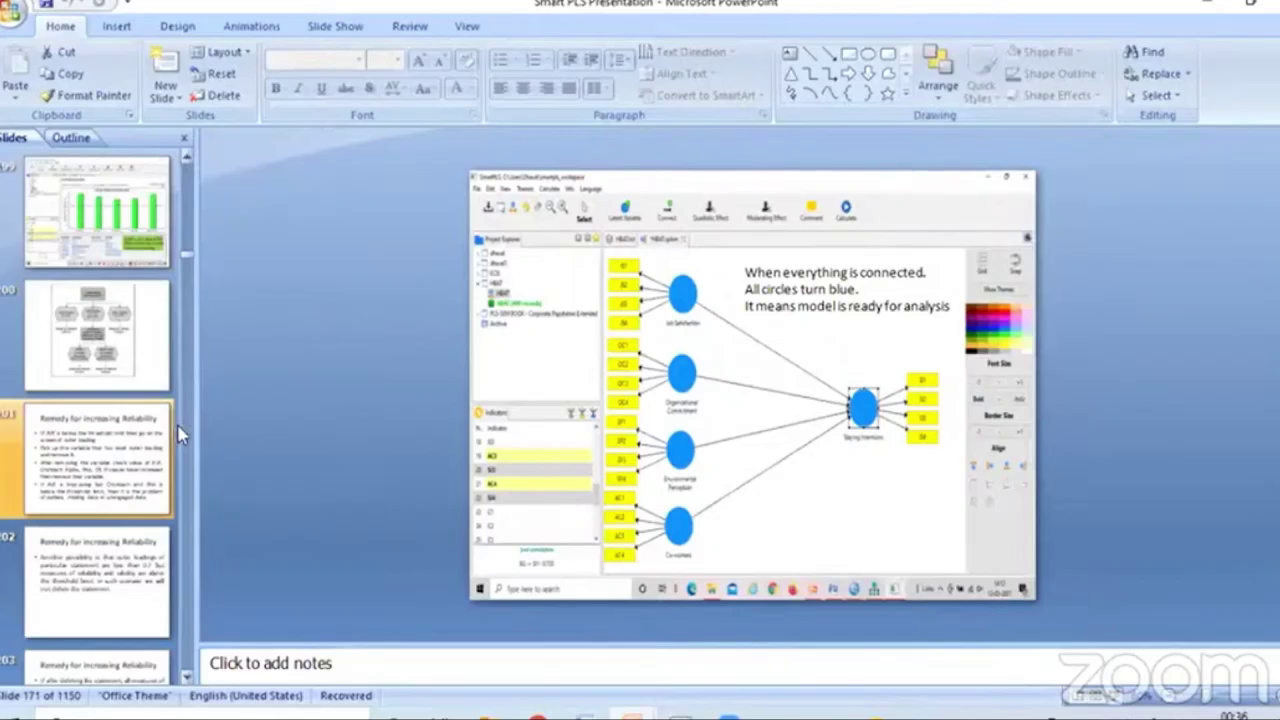
left_click_drag(180, 432, 180, 432)
left_click(137, 381)
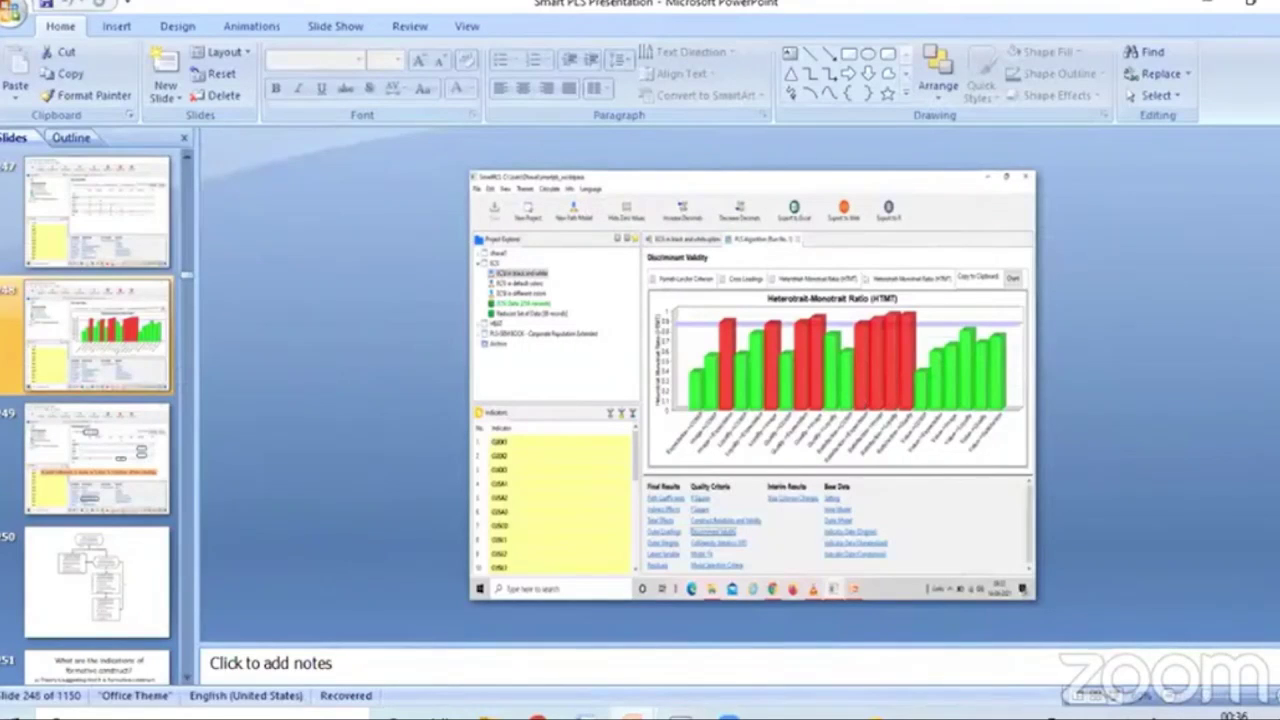
mouse_move(597, 674)
left_click(700, 663)
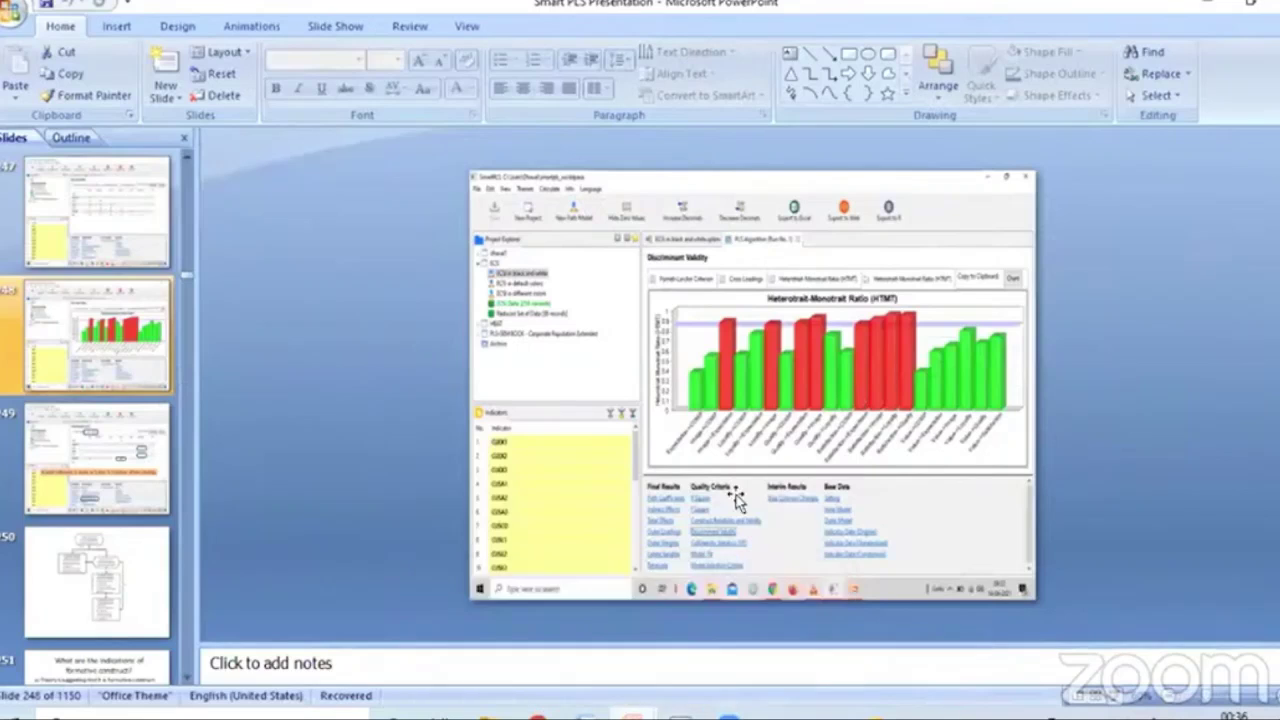
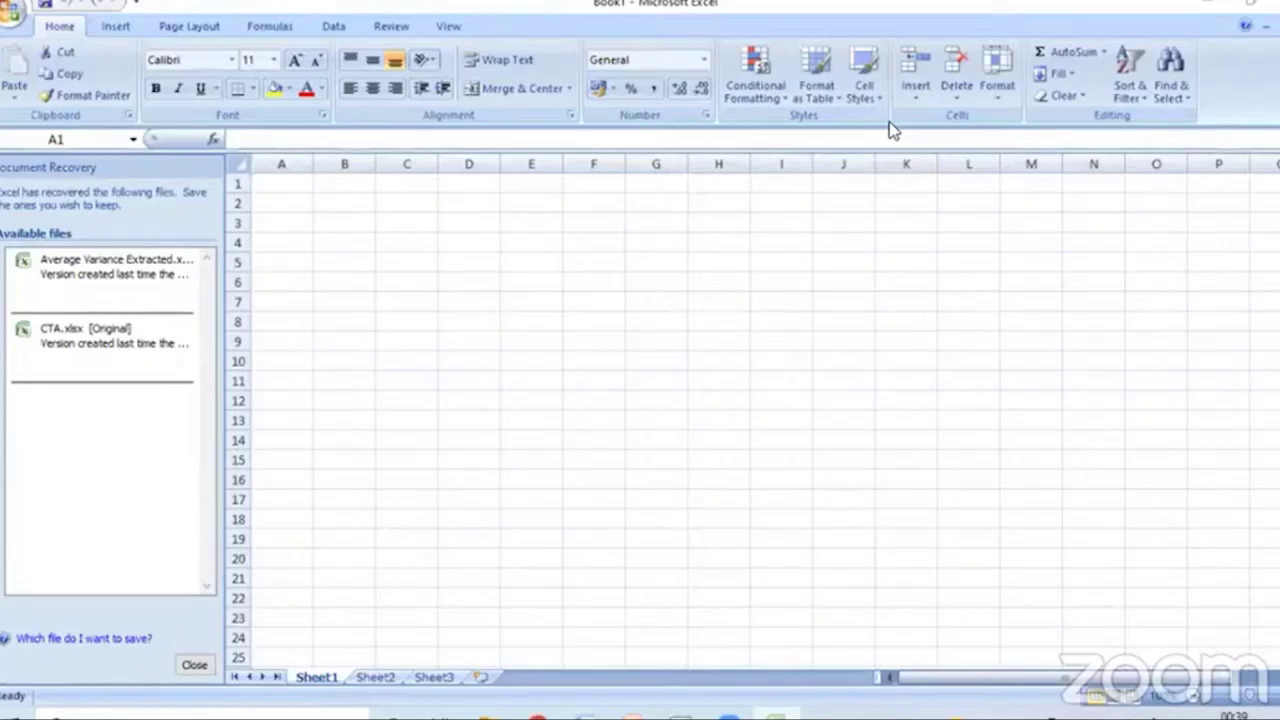
- Dismiss the document recovery list and enter the headers Id, s1, s2 and s3 in cells A1 to D1
left_click(194, 664)
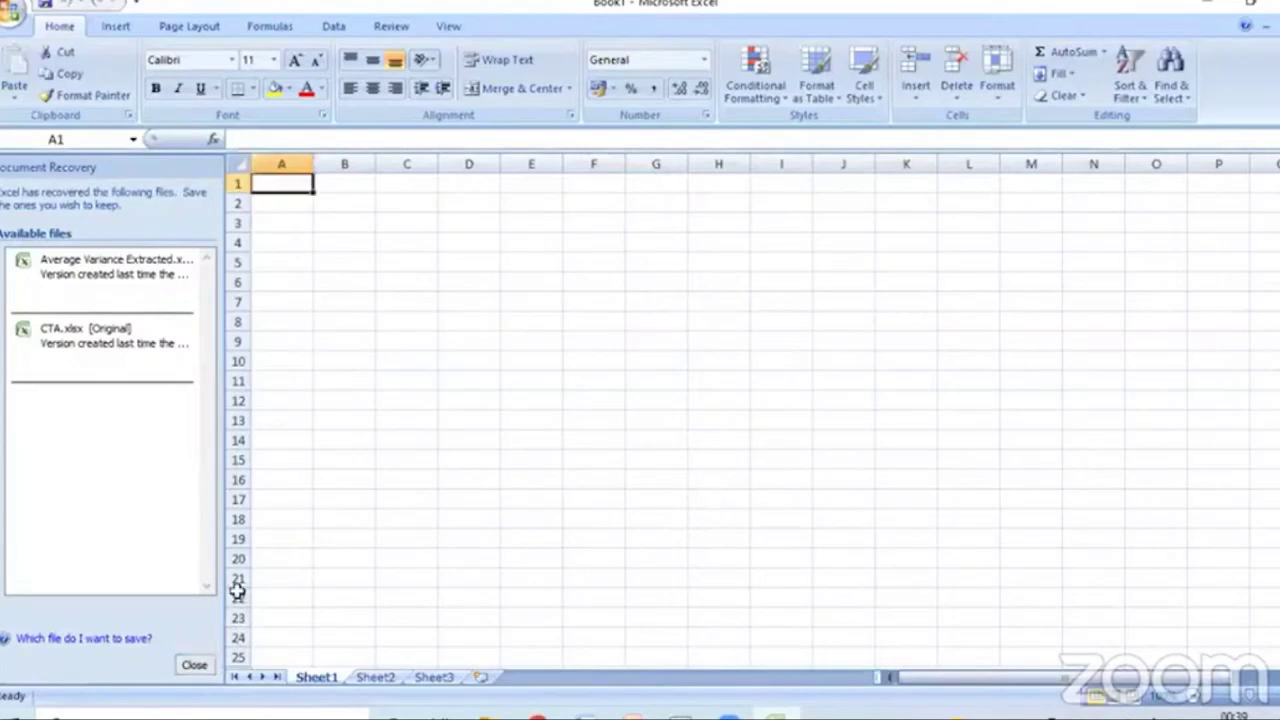
left_click(190, 665)
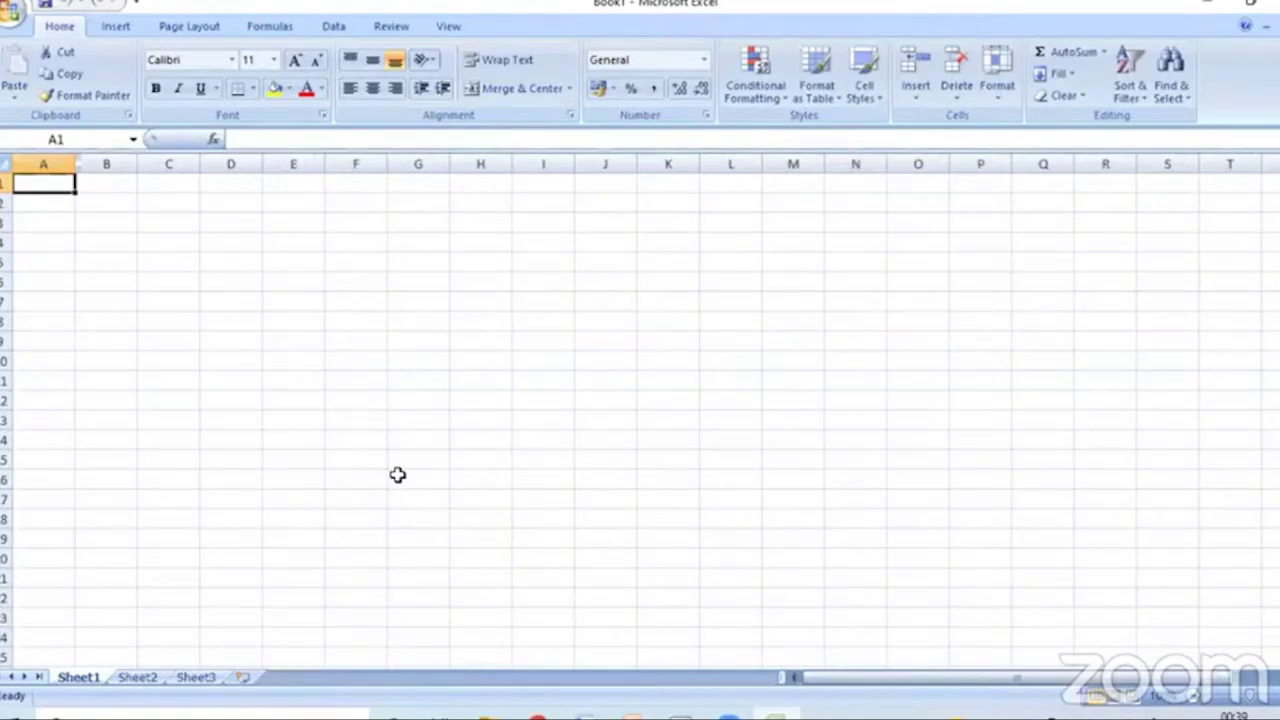
type("Id")
key("Tab")
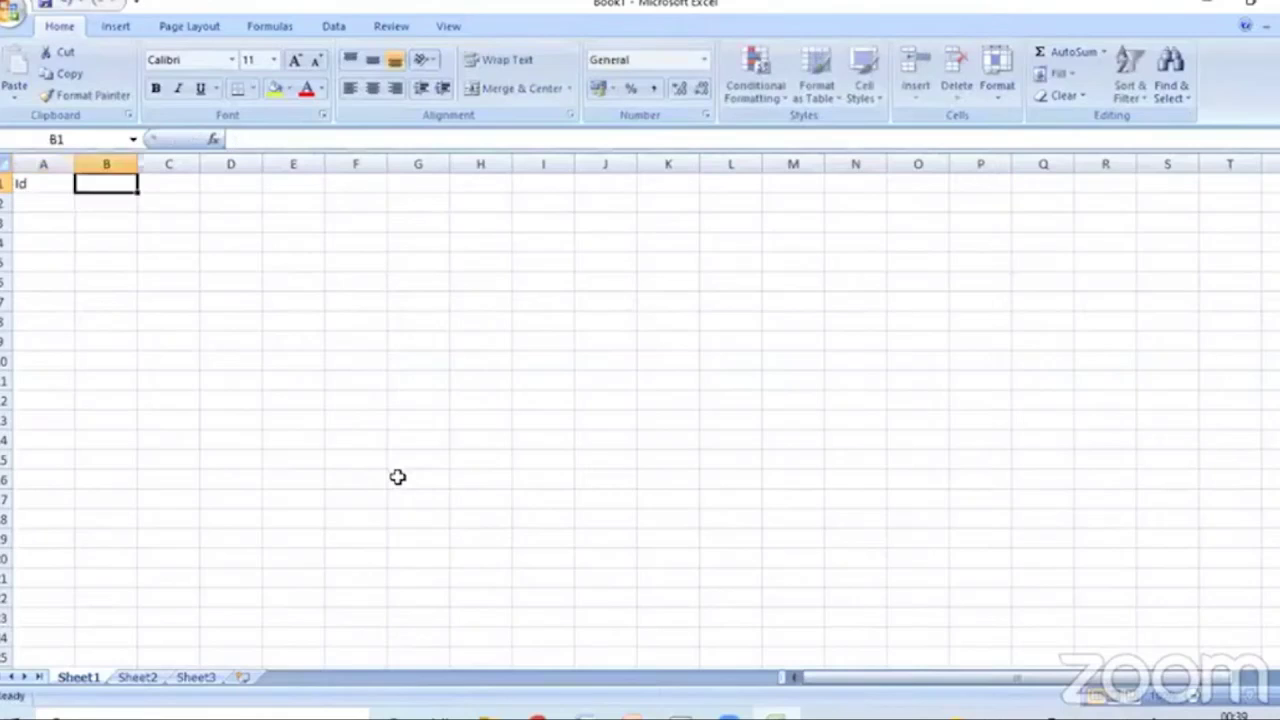
type("s1")
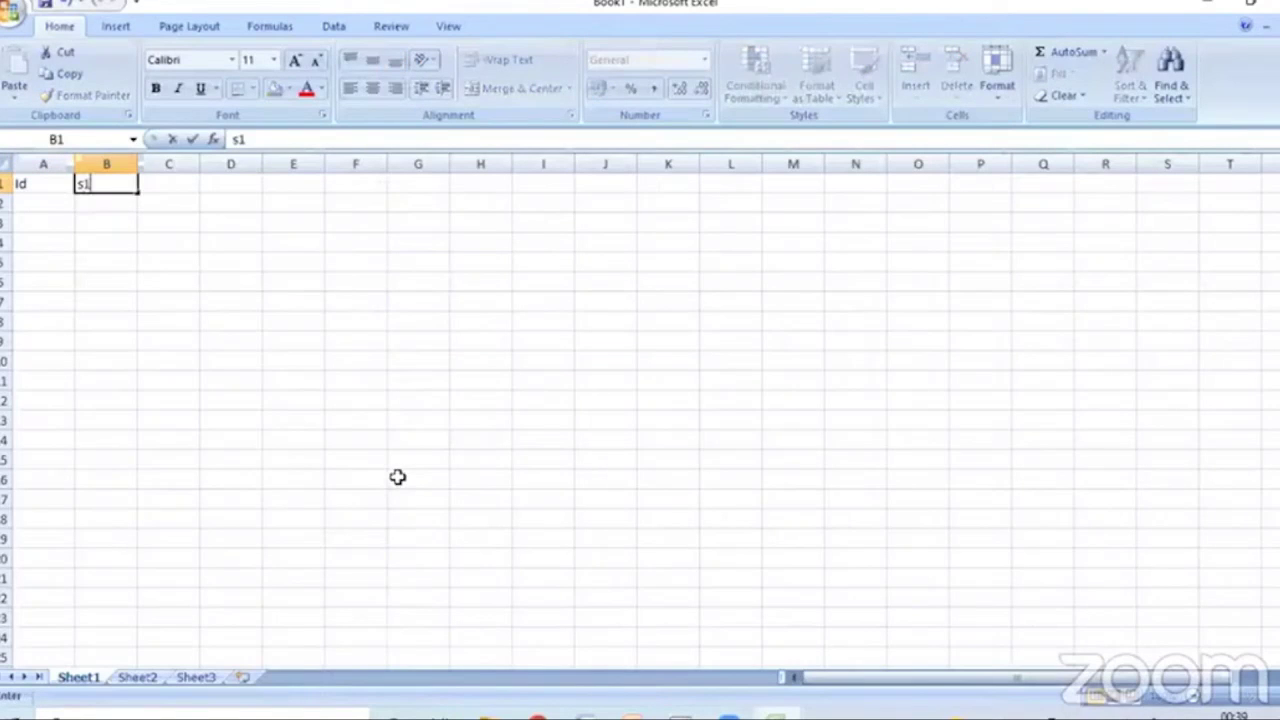
key("Tab")
type("s2")
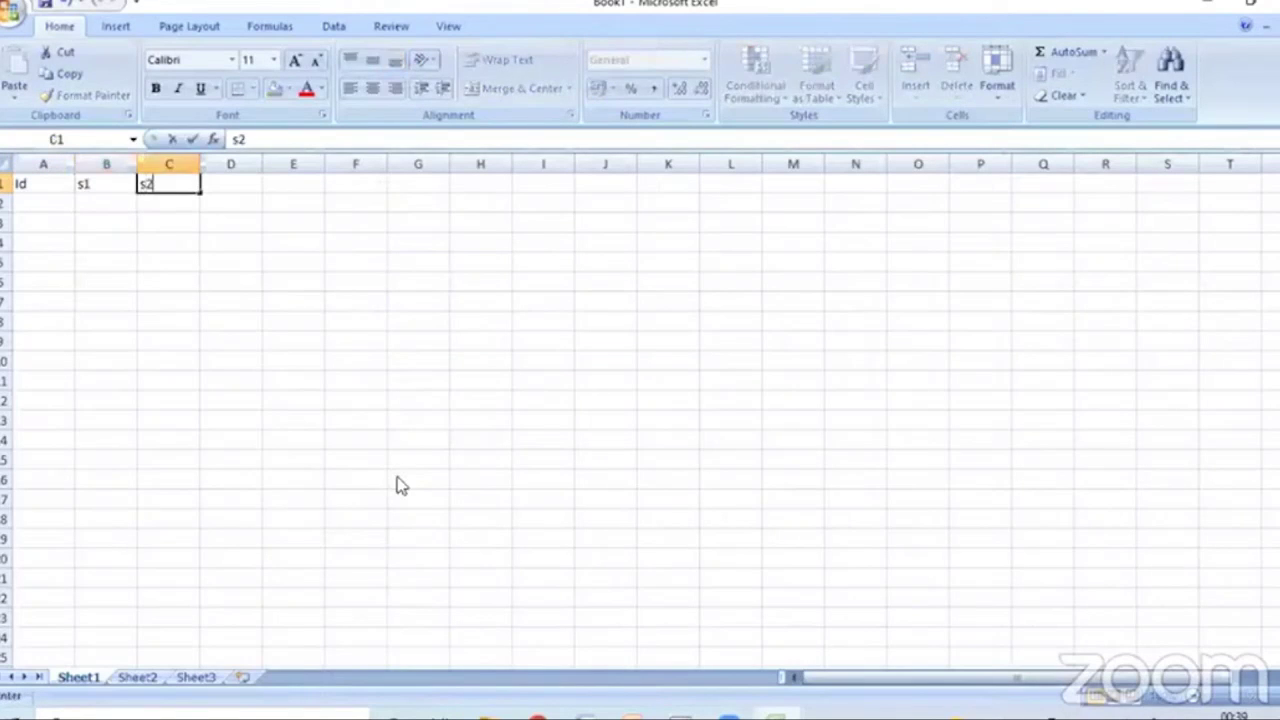
key("Tab")
type("s3")
key("Return")
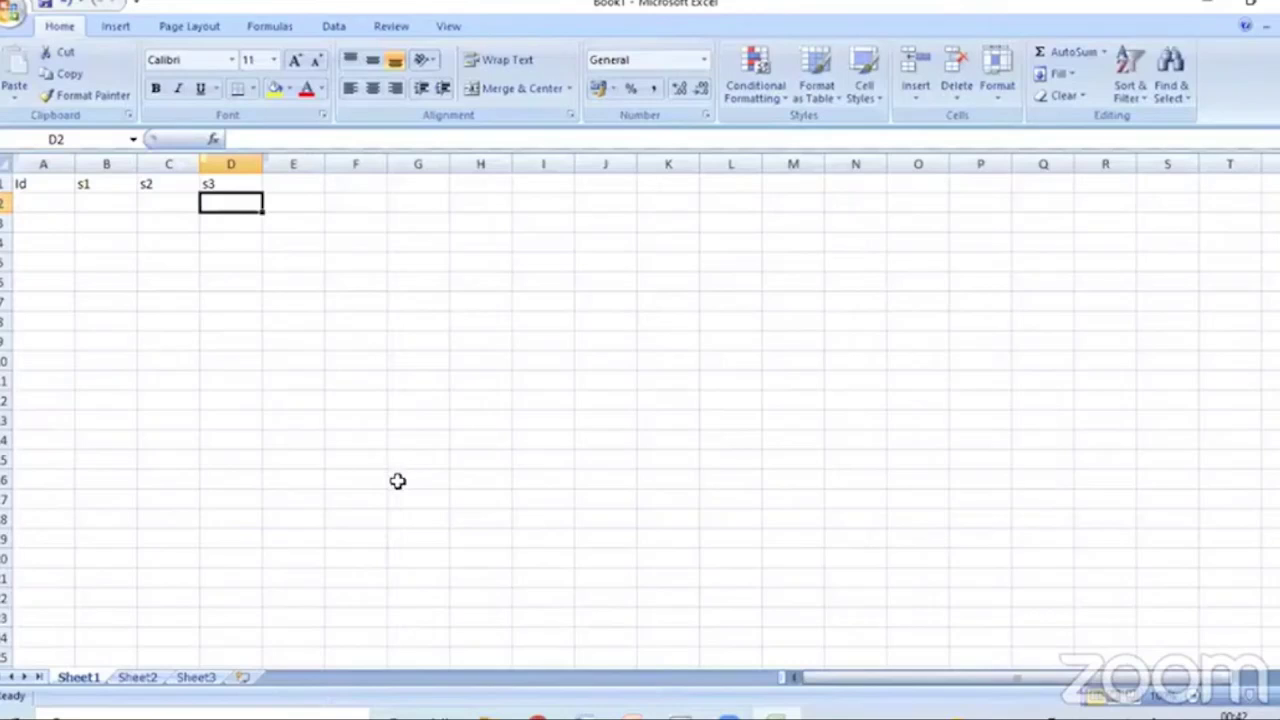
- Number the four respondents 1 to 4 under the Id header in cells A2 to A5
key("Left")
key("Left")
key("Left")
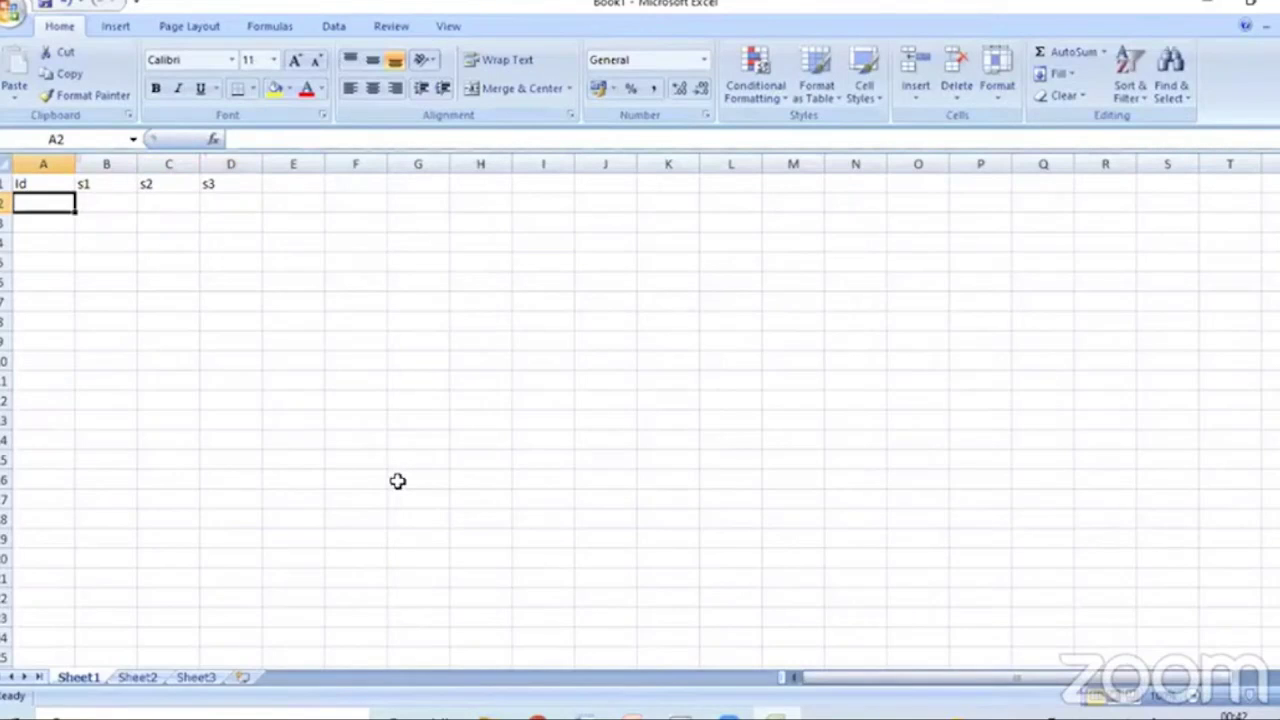
type("1")
key("Return")
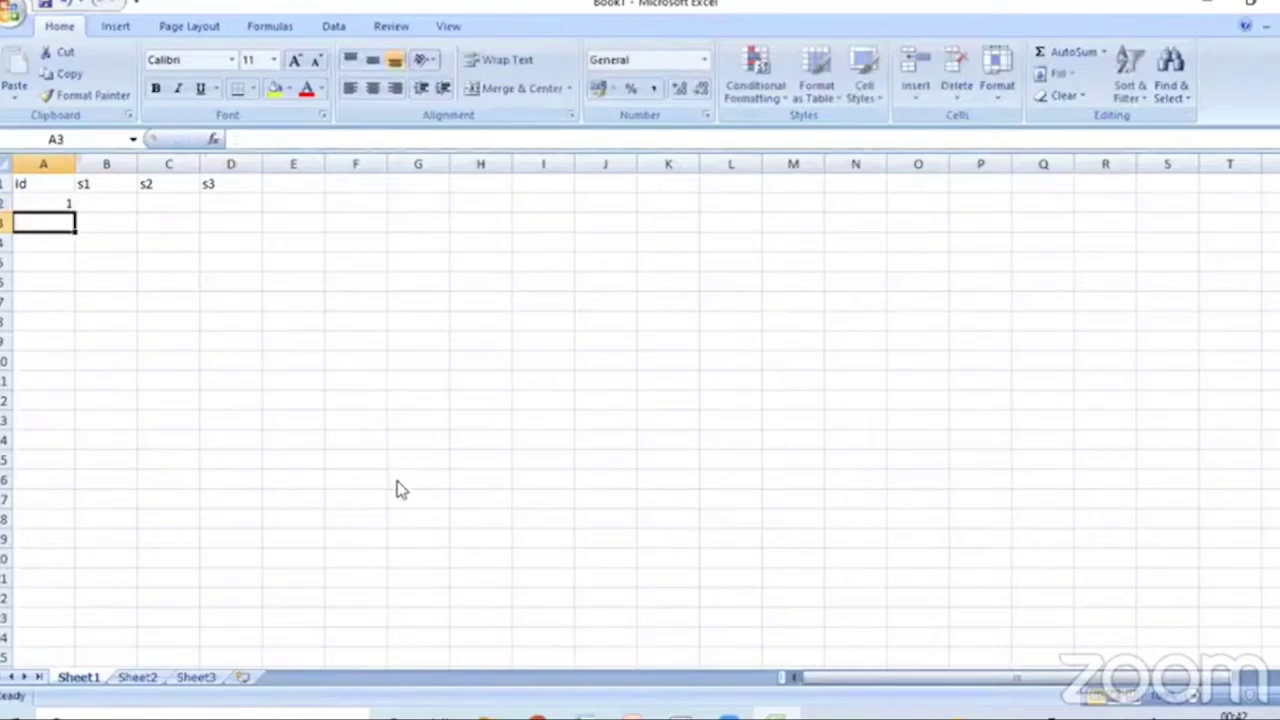
type("2")
key("Return")
type("3")
key("Return")
type("4")
key("Return")
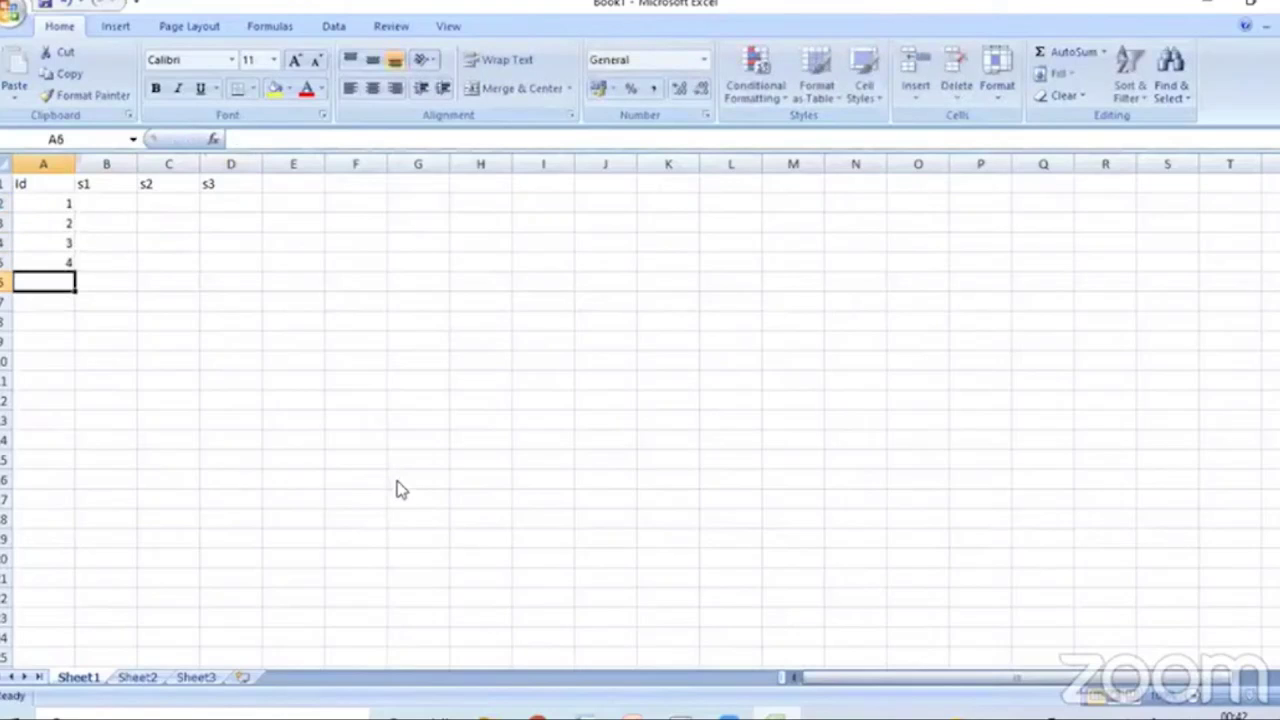
- Enter 5 for s1, s2 and s3 in the row of Id 1, cells B2 to D2
key("Right")
key("Right")
key("Left")
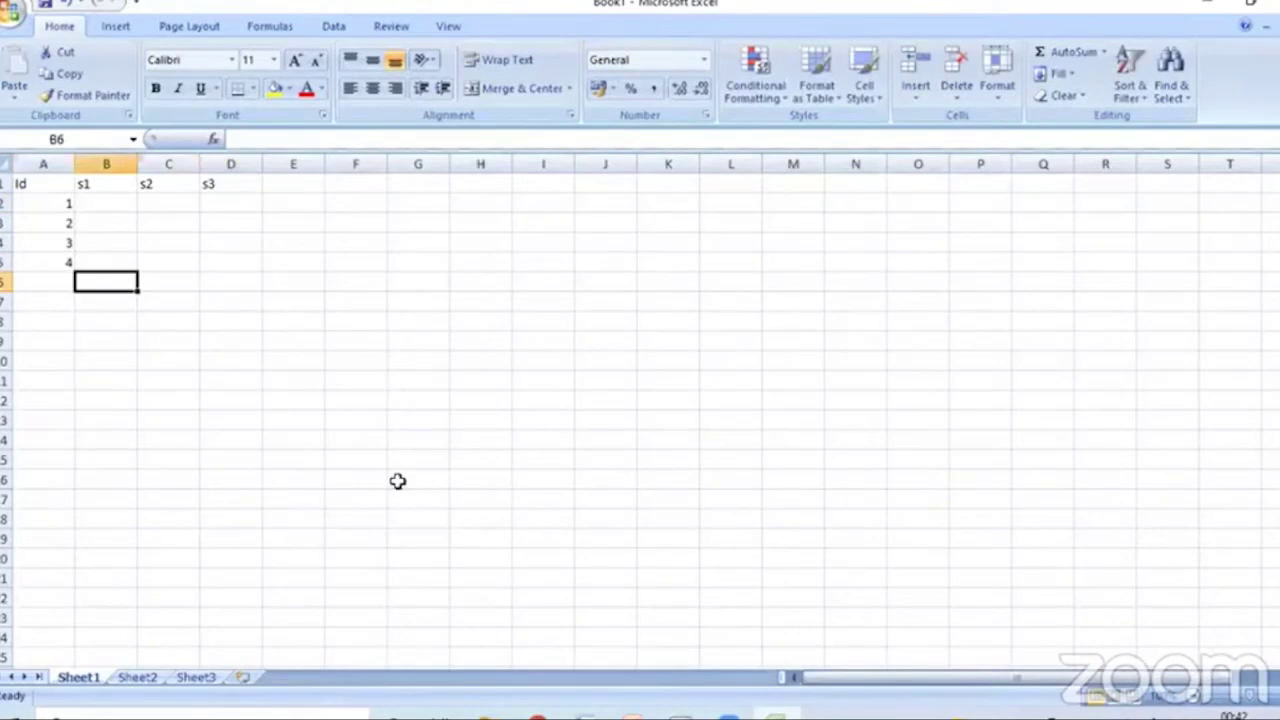
key("Up")
key("Up")
key("Up")
key("Up")
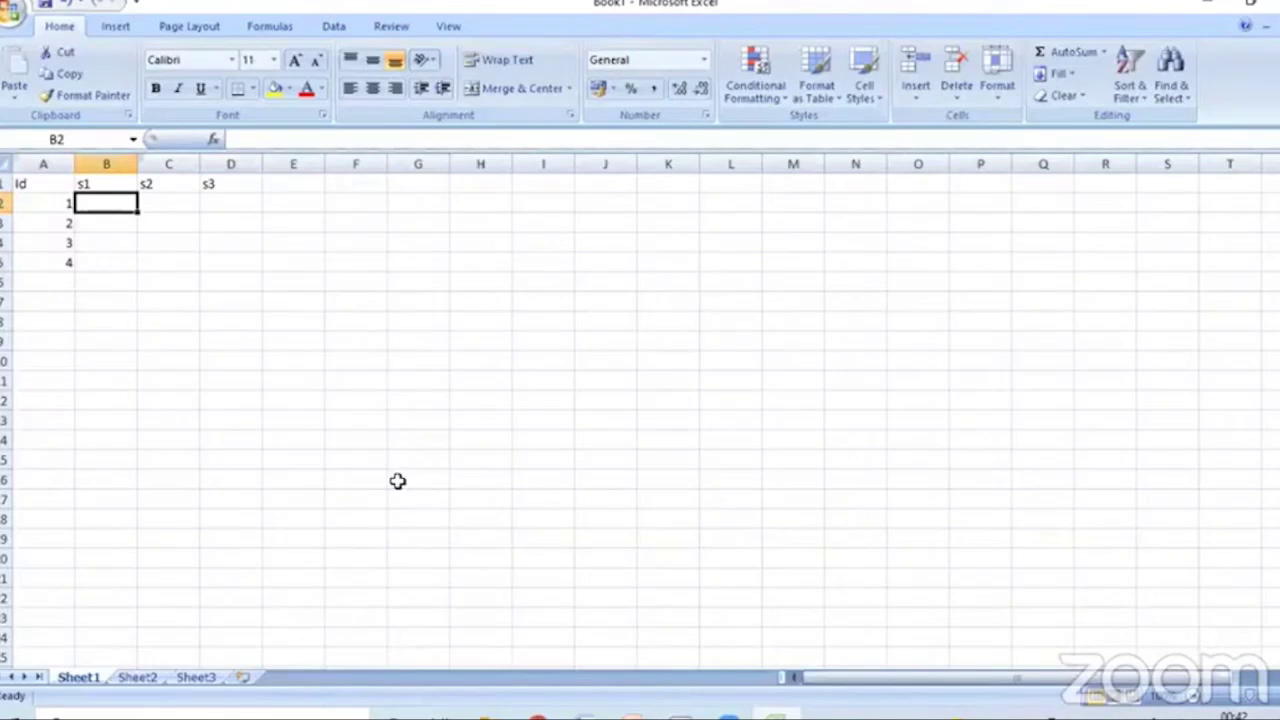
type("5")
key("Tab")
type("5")
key("Tab")
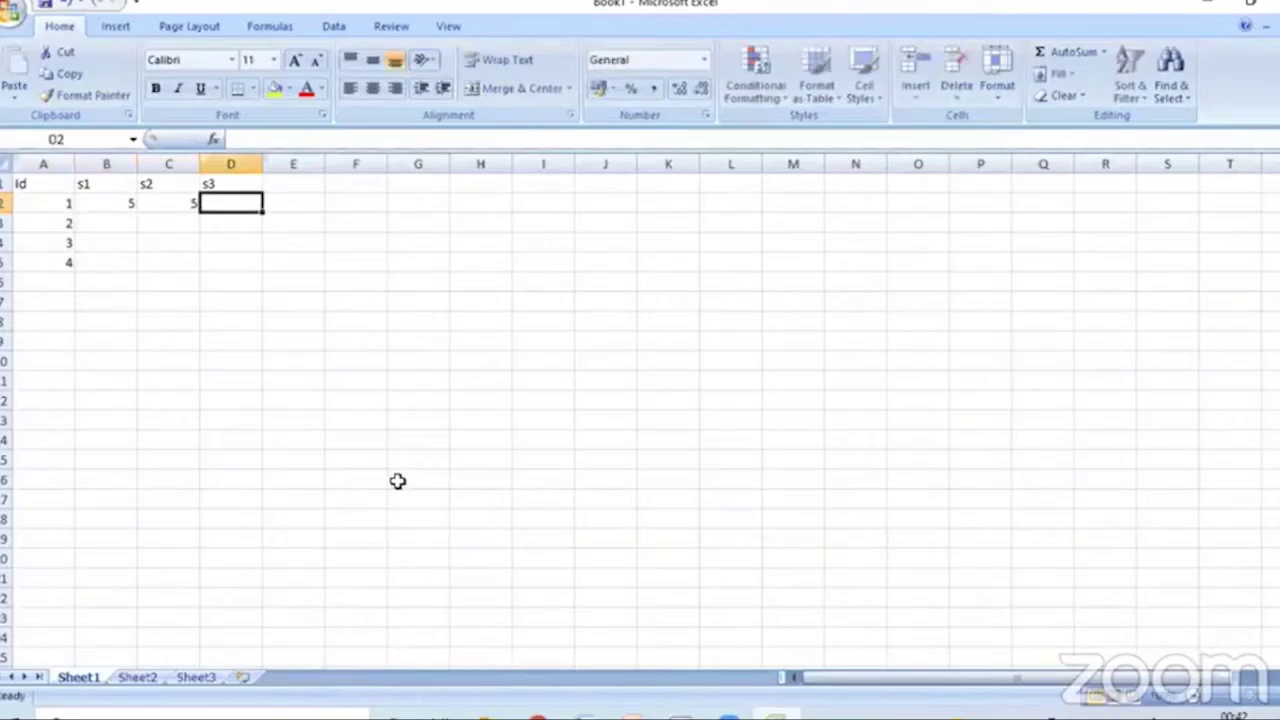
type("5")
key("Tab")
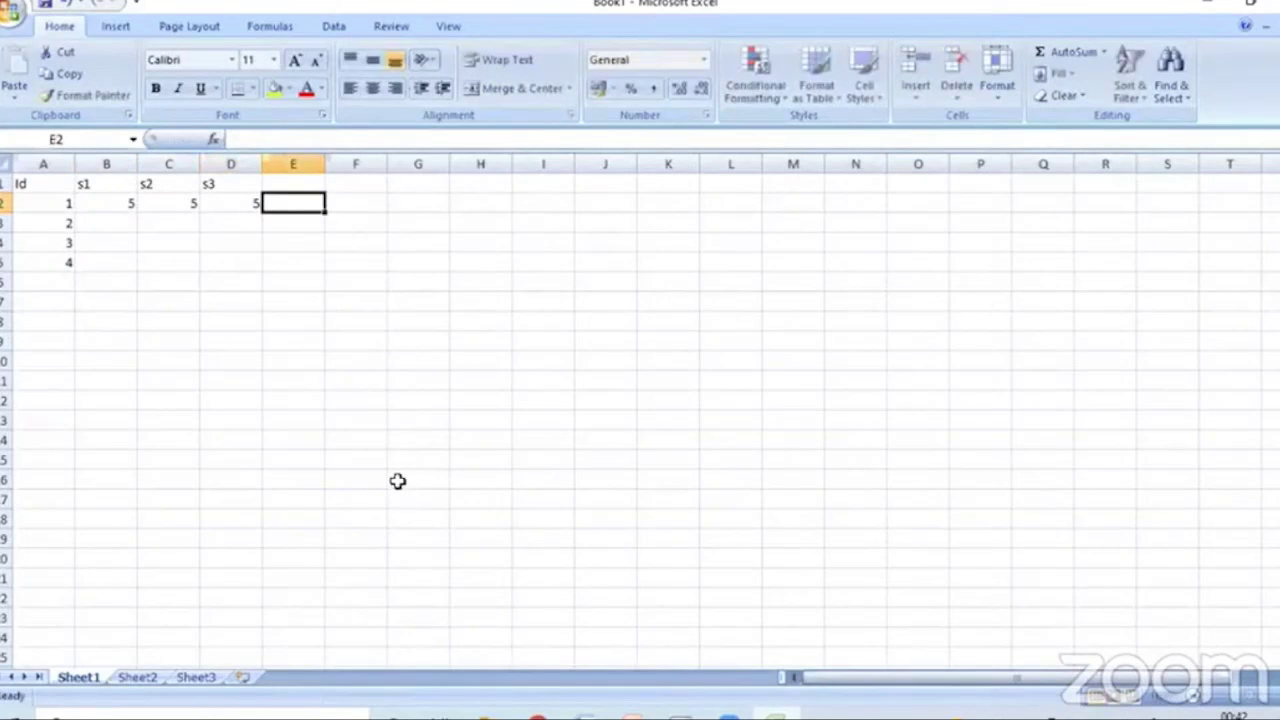
- Enter 5 under s1 for Ids 2, 3 and 4, in cells B3 to B5
key("Left")
key("Left")
key("Left")
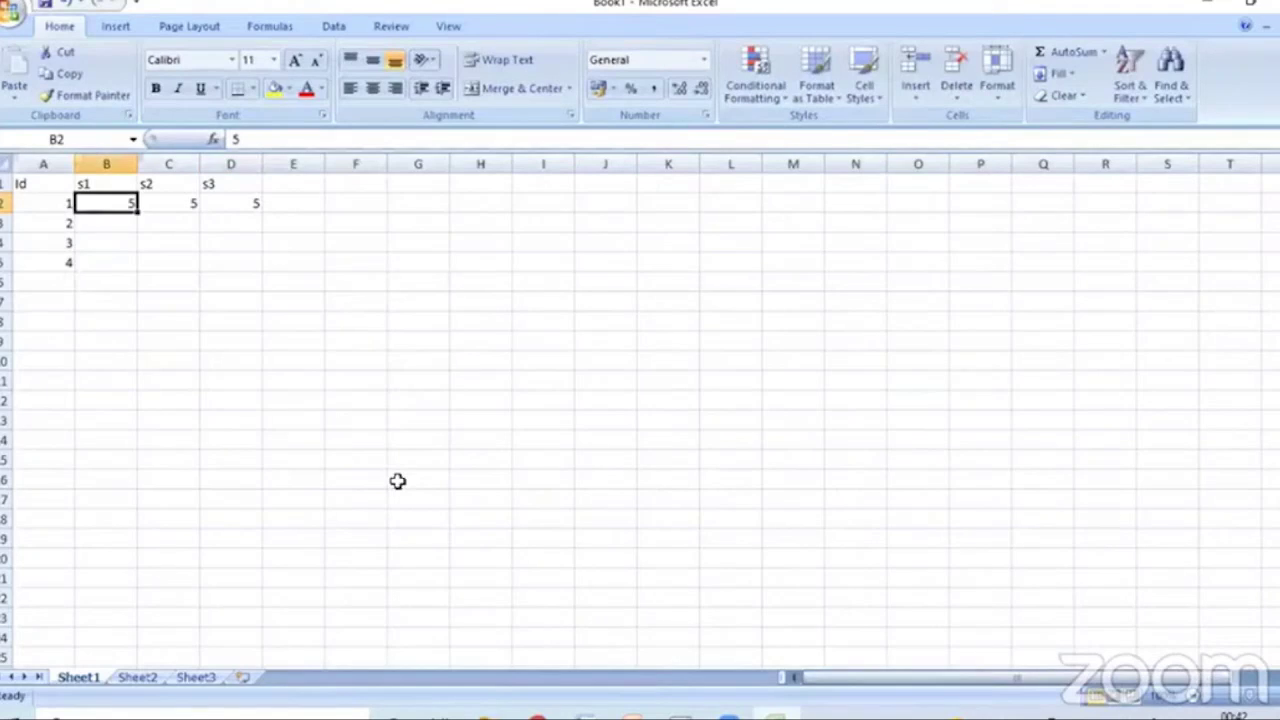
key("Return")
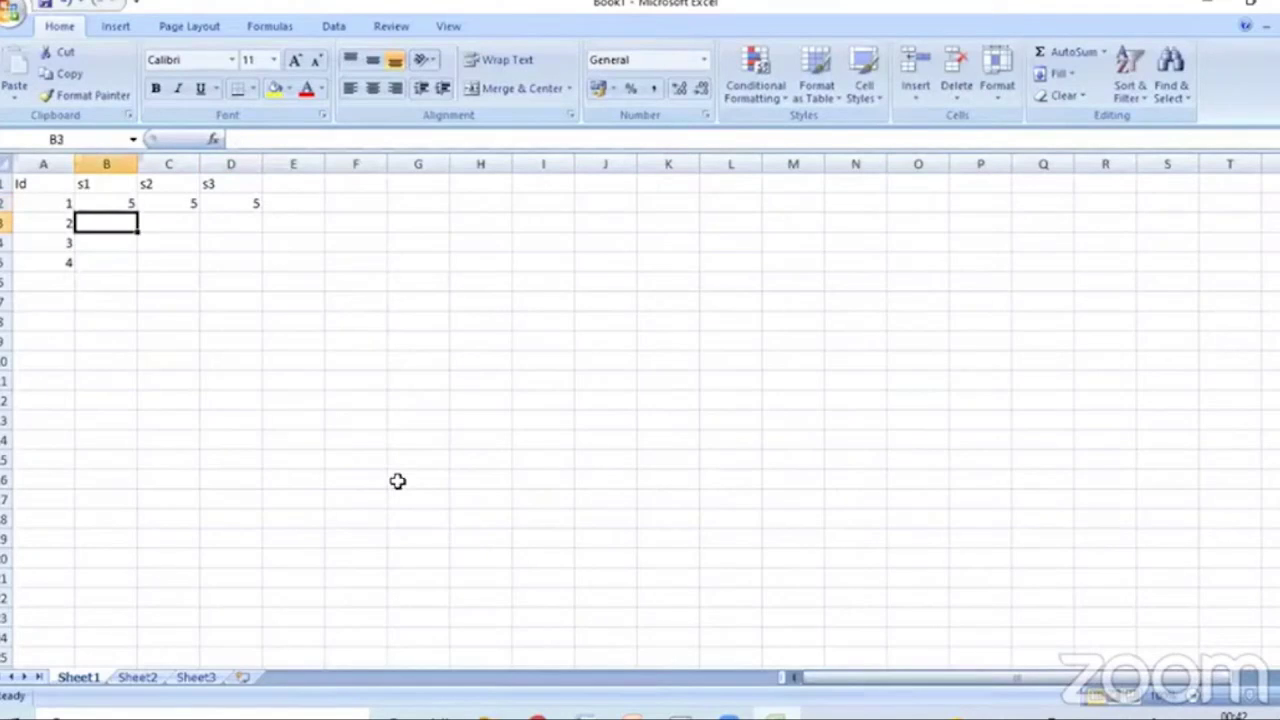
type("5")
key("Return")
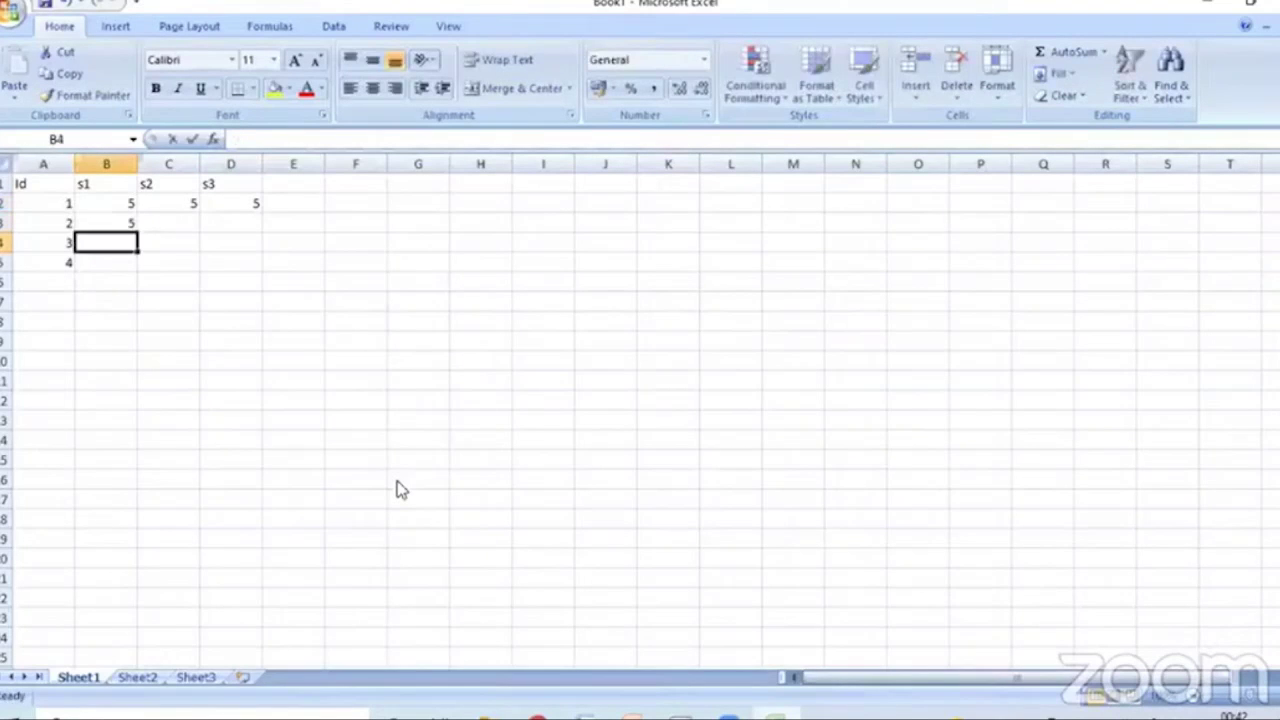
type("5")
key("Return")
type("5")
key("Return")
key("Return")
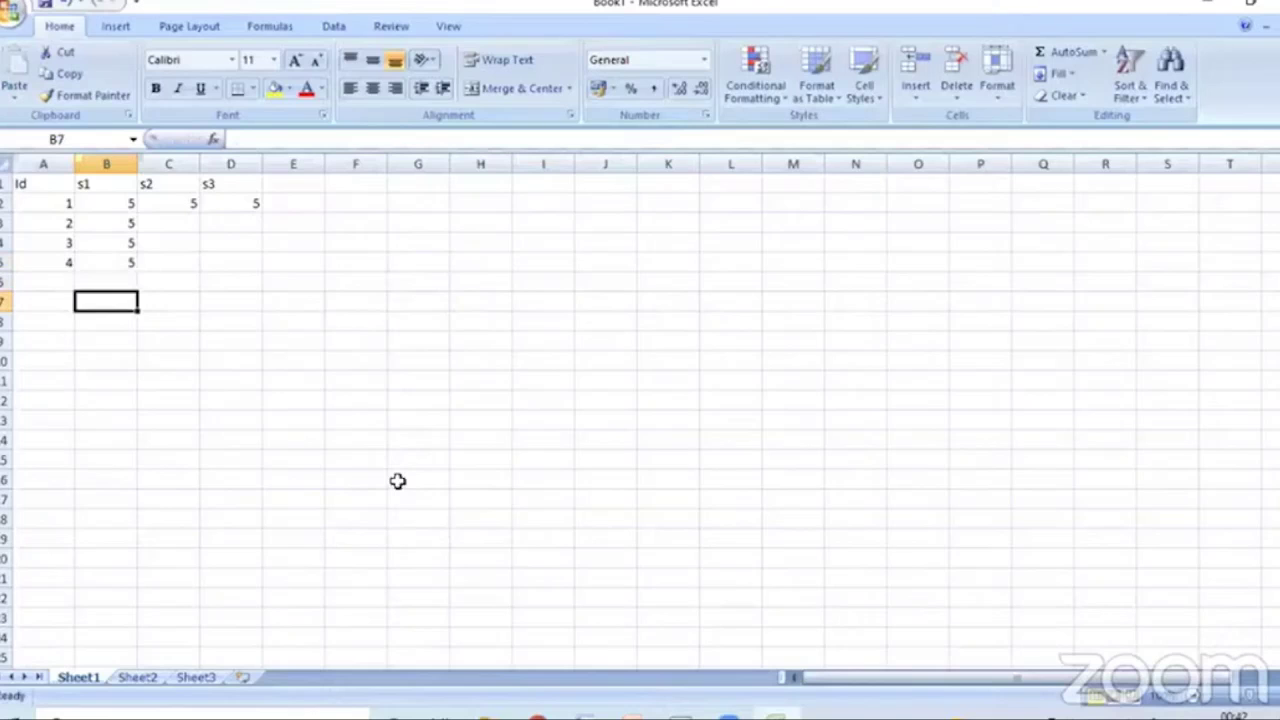
- Enter the label "unengaged" in cell F2, beside the row of Id 1
key("Up")
key("Up")
key("Up")
key("Up")
key("Up")
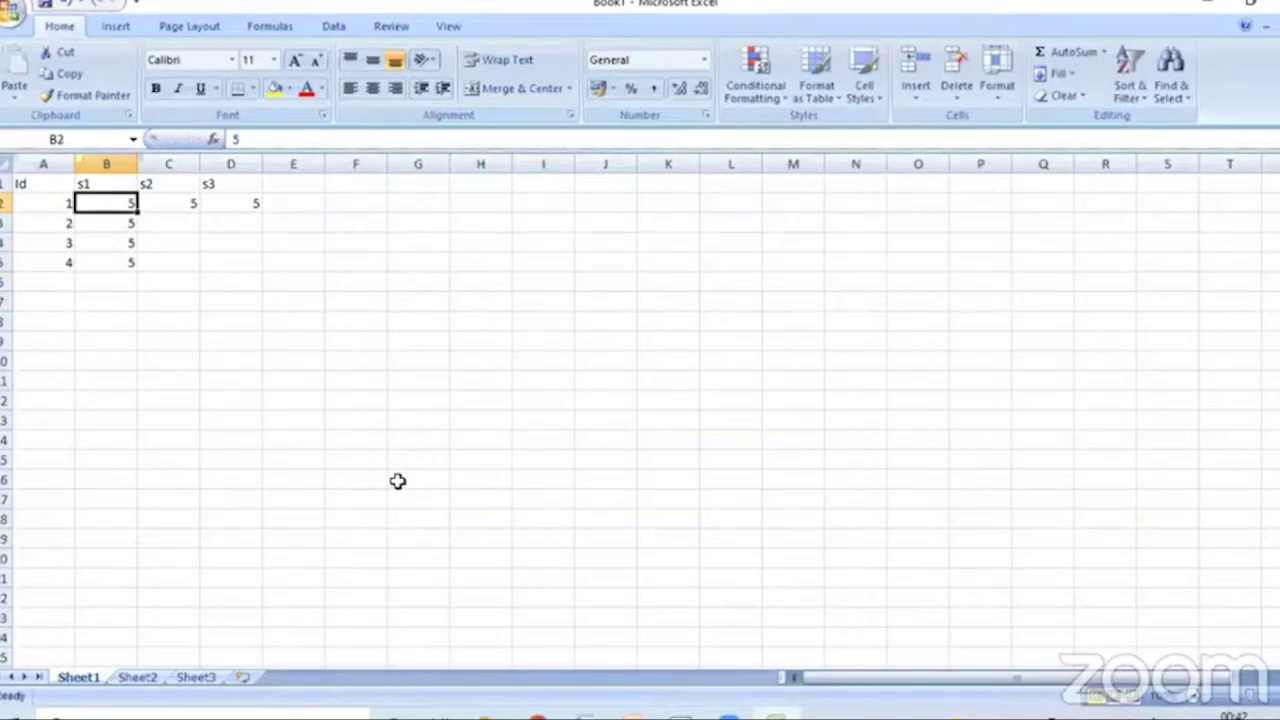
key("Right")
key("Right")
key("Right")
key("Right")
type("un")
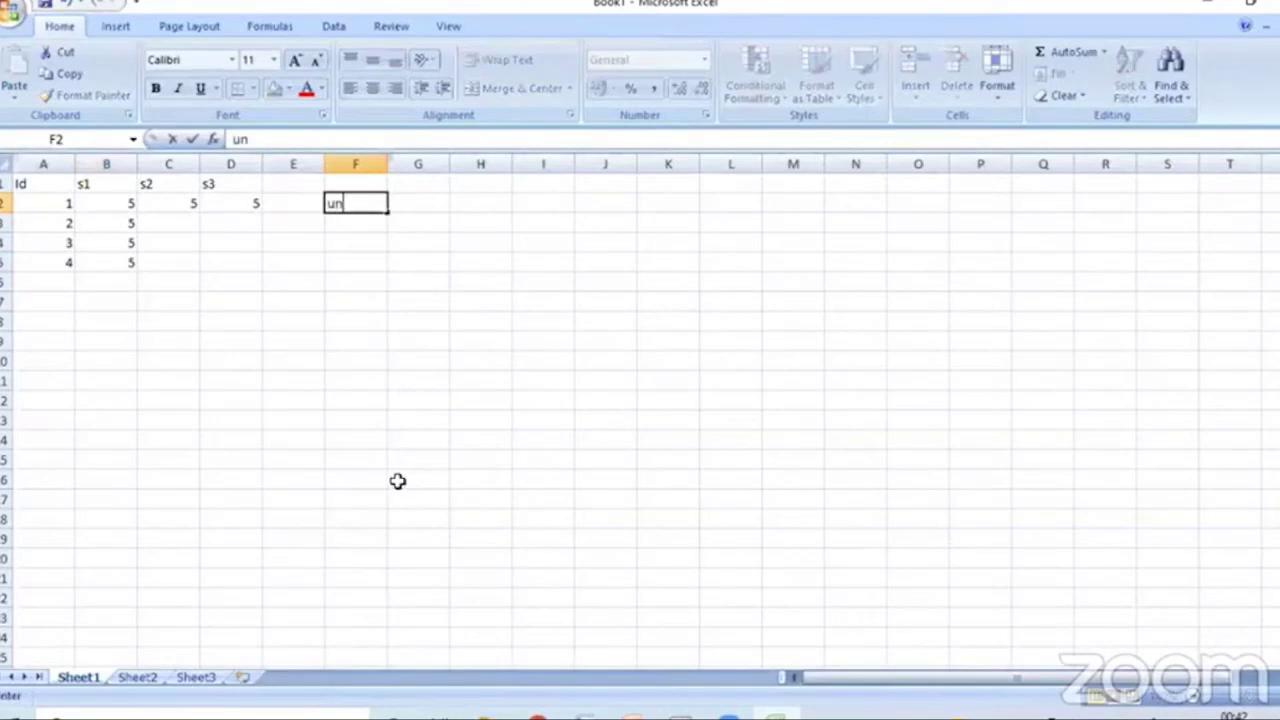
type("i")
key("BackSpace")
type("engae")
key("BackSpace")
type("e")
key("BackSpace")
type("ged")
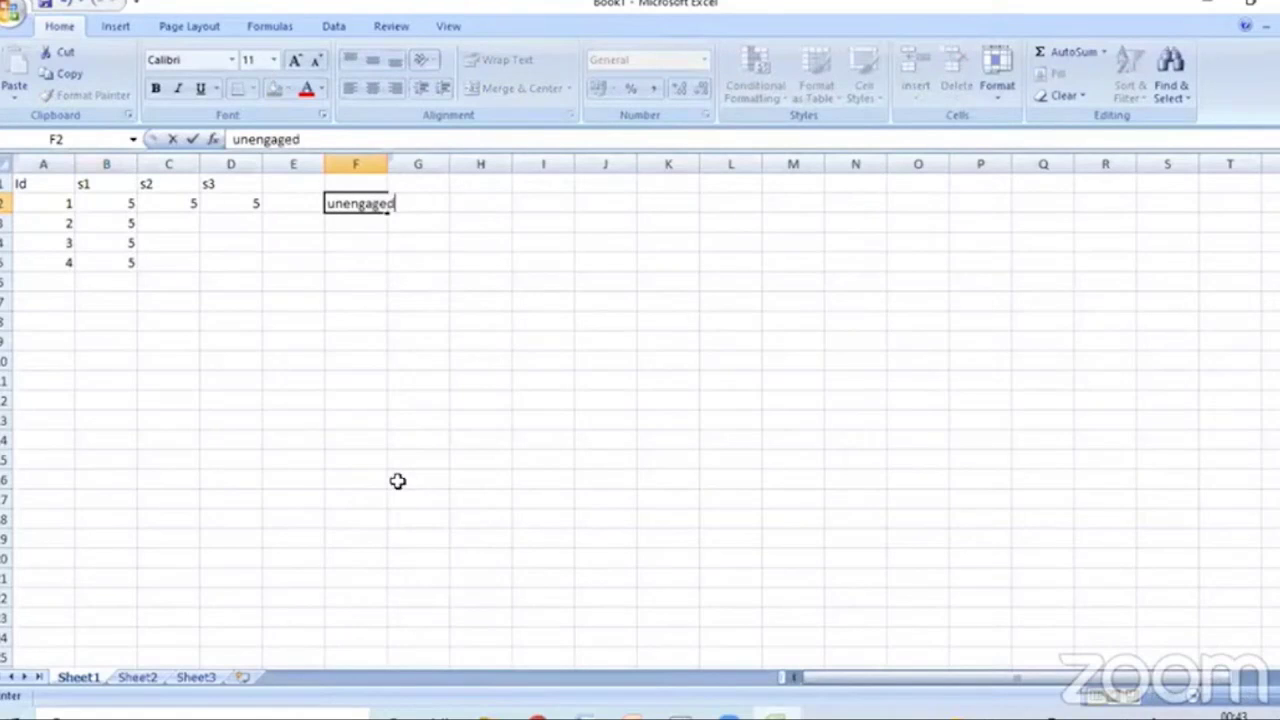
key("Return")
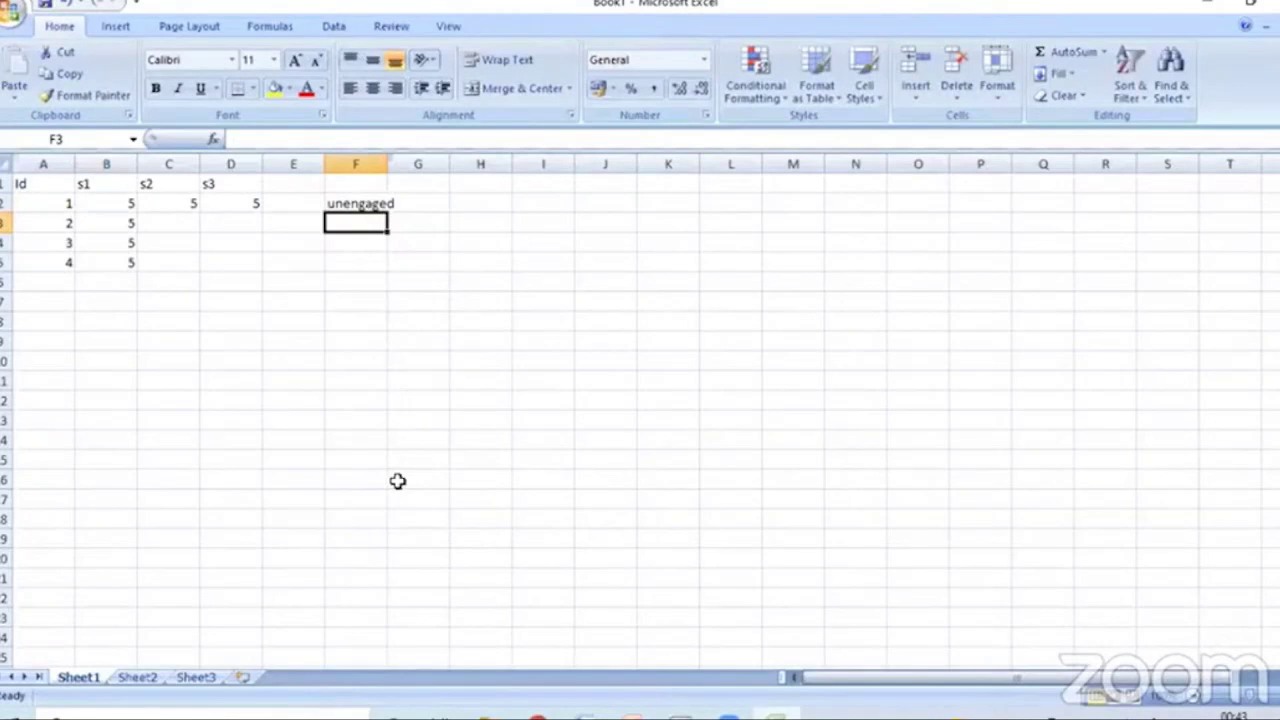
key("Up")
key("Right")
key("Right")
type("su")
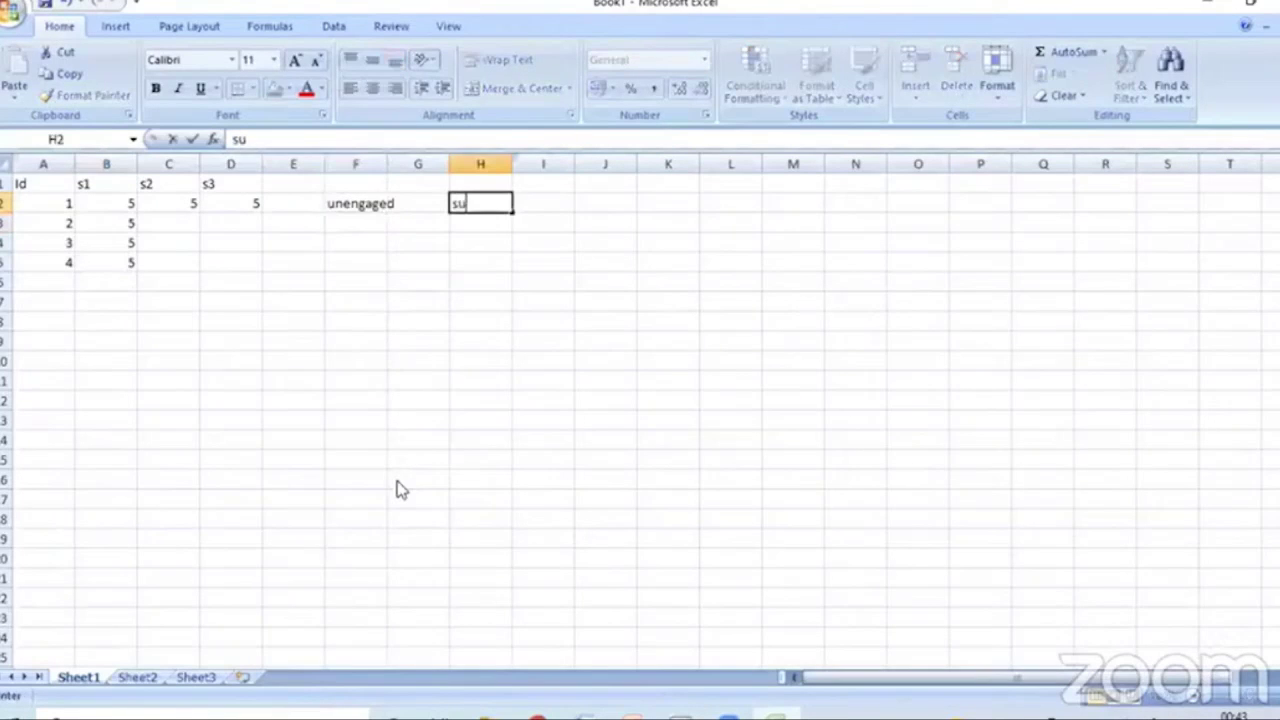
type("n risedd")
key("BackSpace")
key("BackSpace")
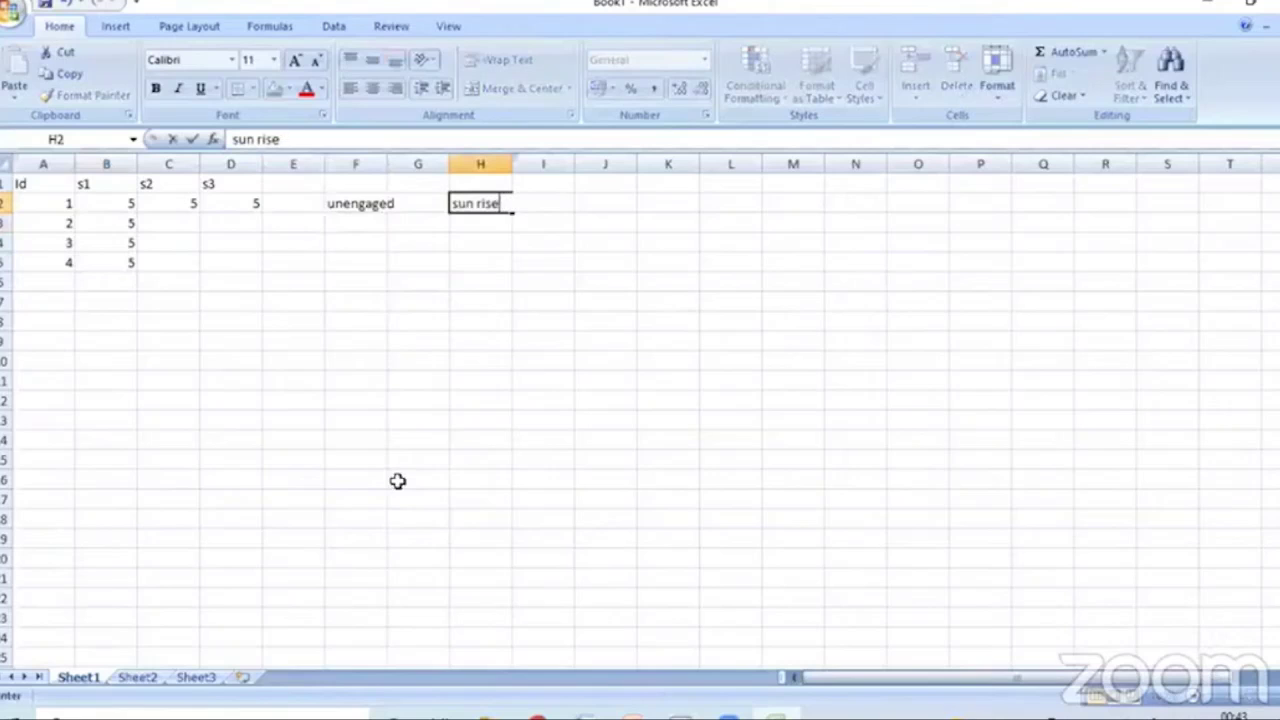
type("s fr")
key("Escape")
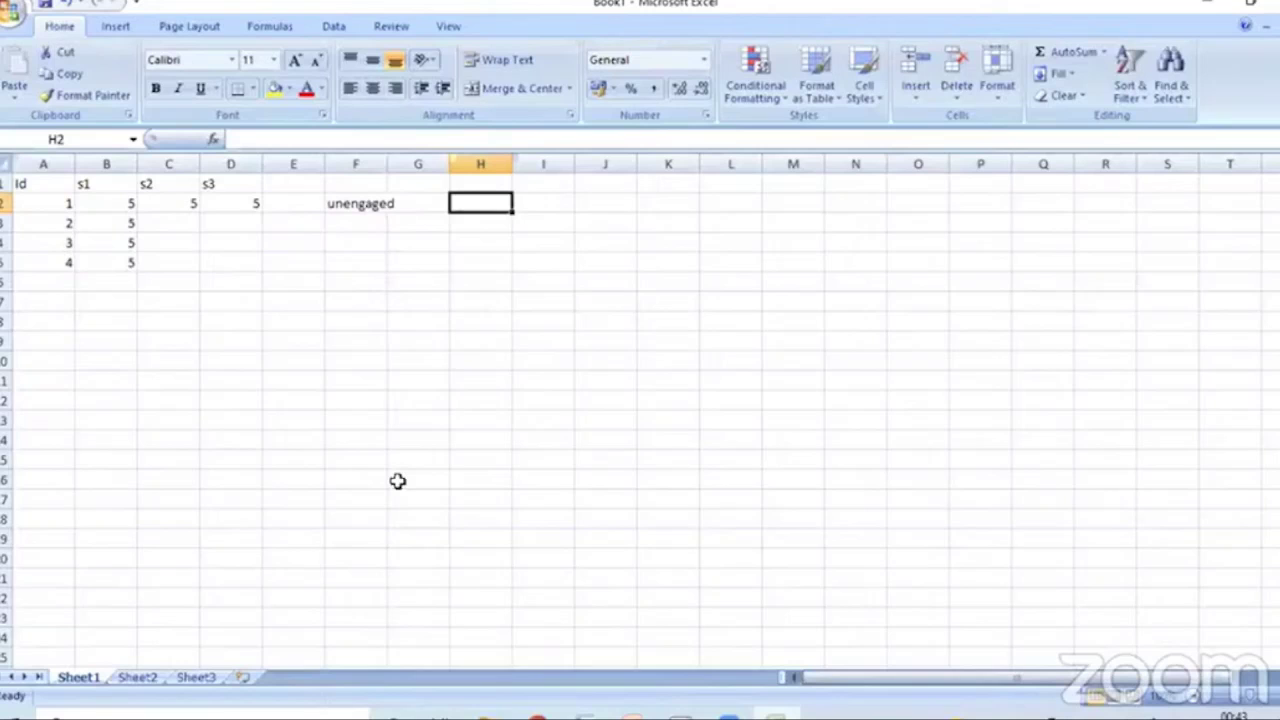
- Fill cells H2 to K2 with the label mean, the value 5, the label sd and the value 0
type("mean")
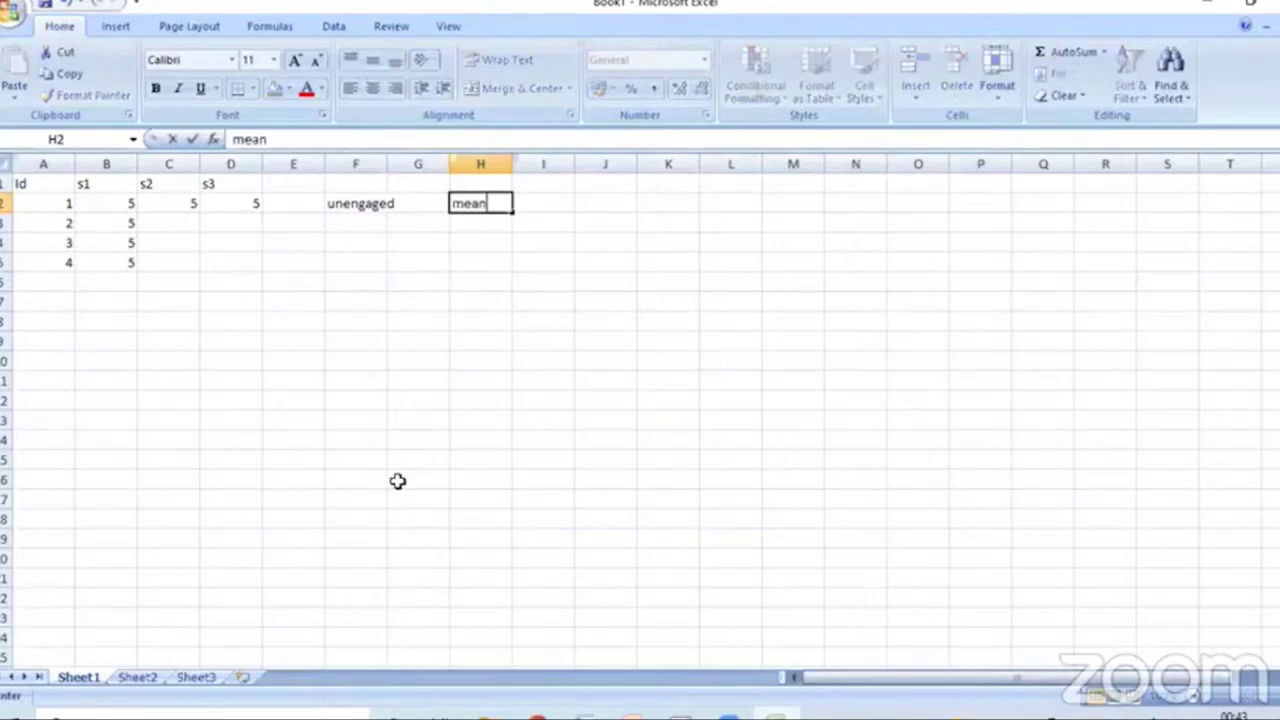
key("Return")
key("Up")
key("Right")
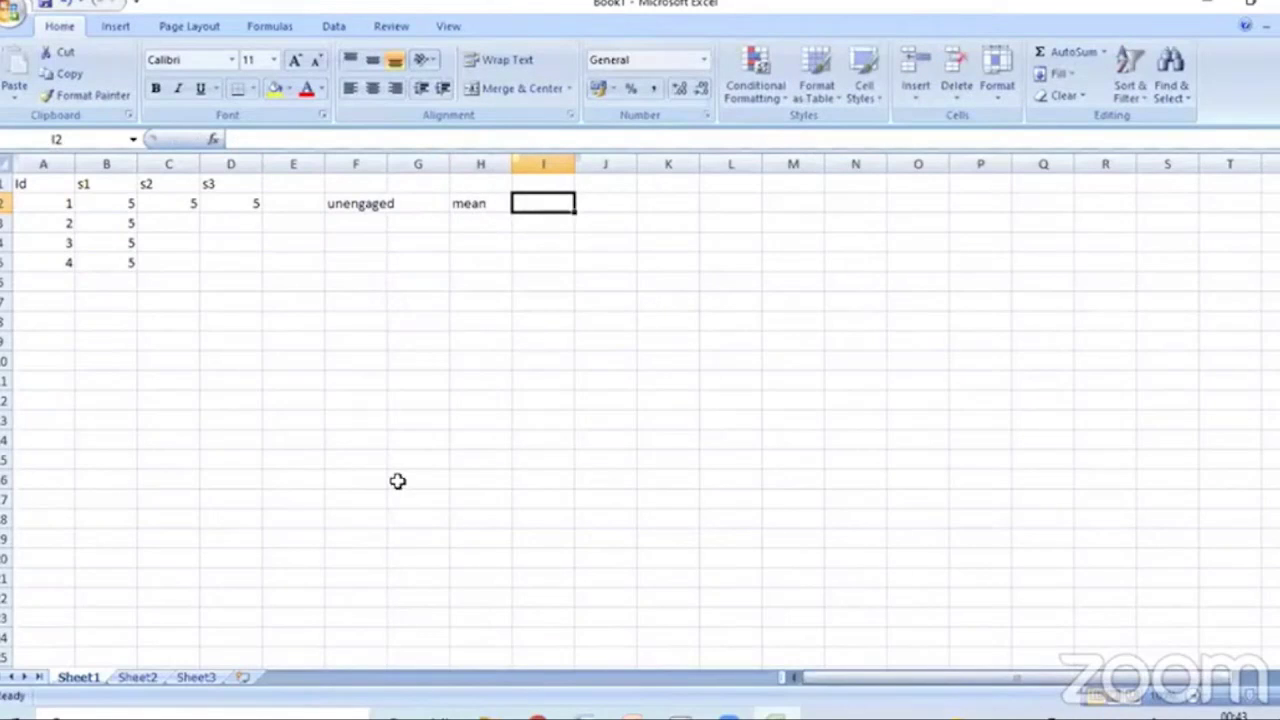
type("5")
key("Tab")
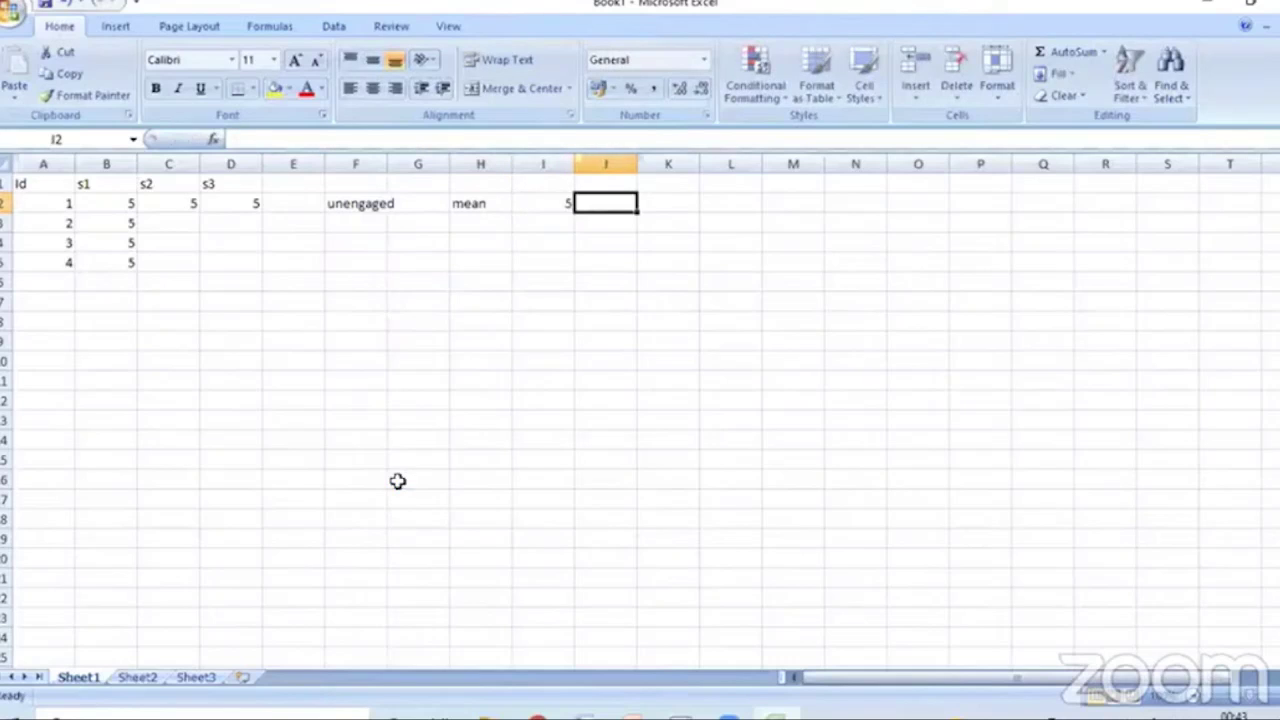
type("sd")
key("Tab")
type("0")
key("Return")
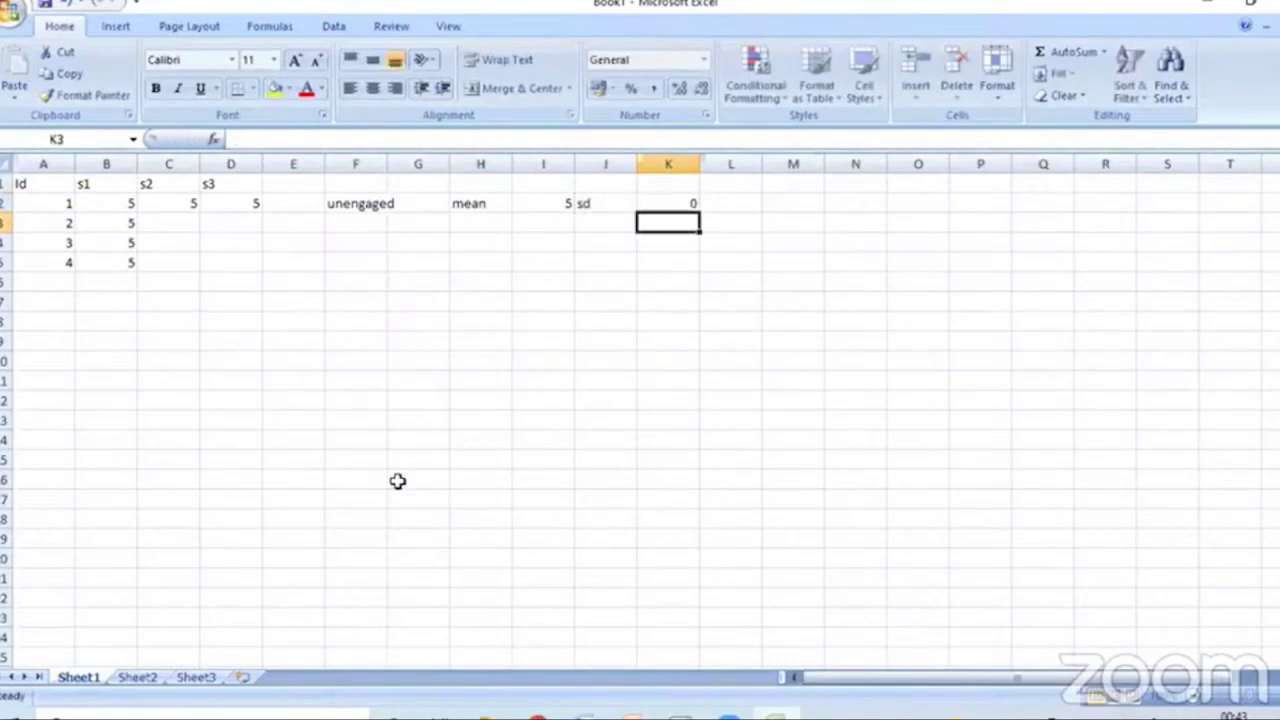
- Enter the labels Truth, mean and sd below the s1 values, in cells B7, B8 and B9
key("Left")
key("Left")
key("Left")
key("Left")
key("Left")
key("Left")
key("Left")
key("Left")
key("Down")
key("Down")
key("Down")
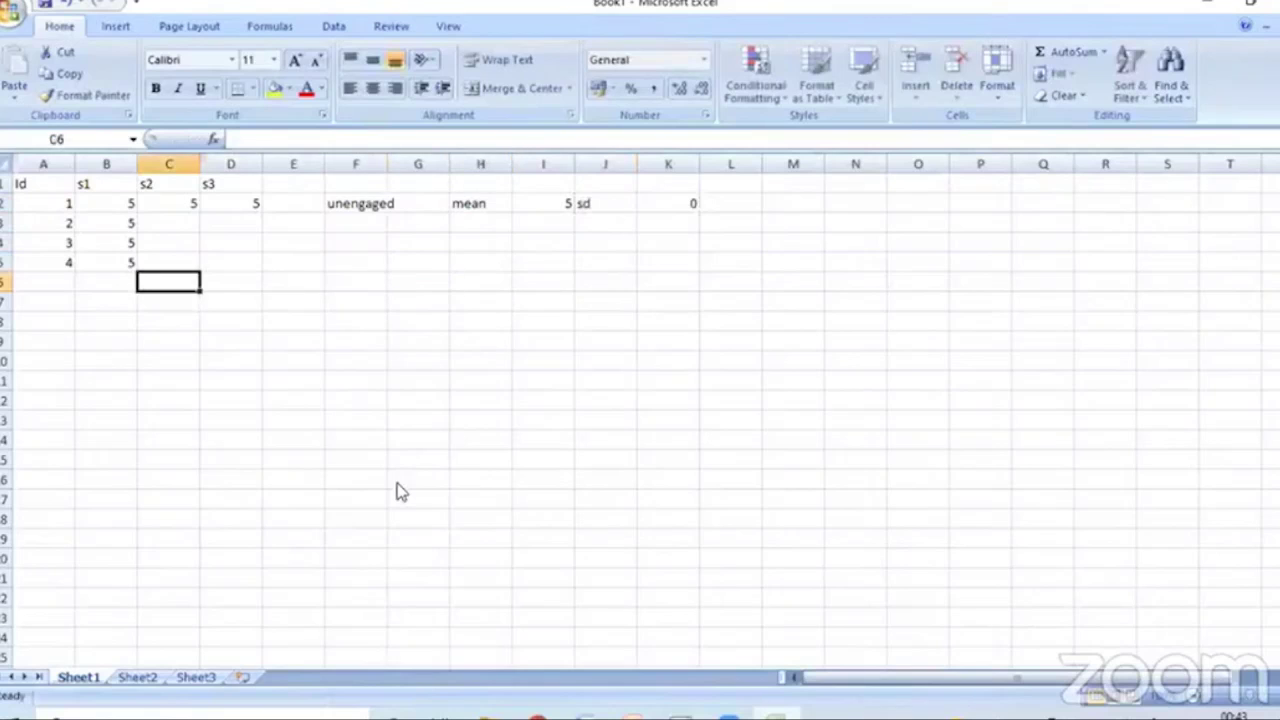
key("Left")
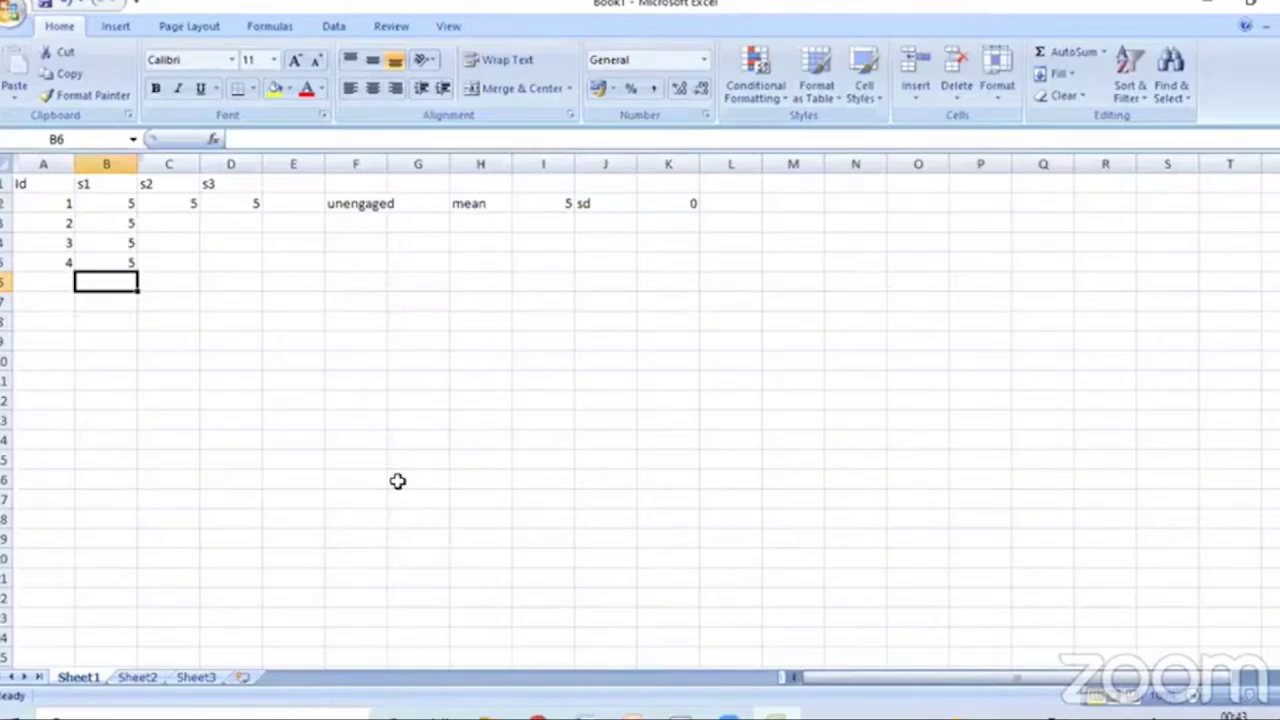
key("Down")
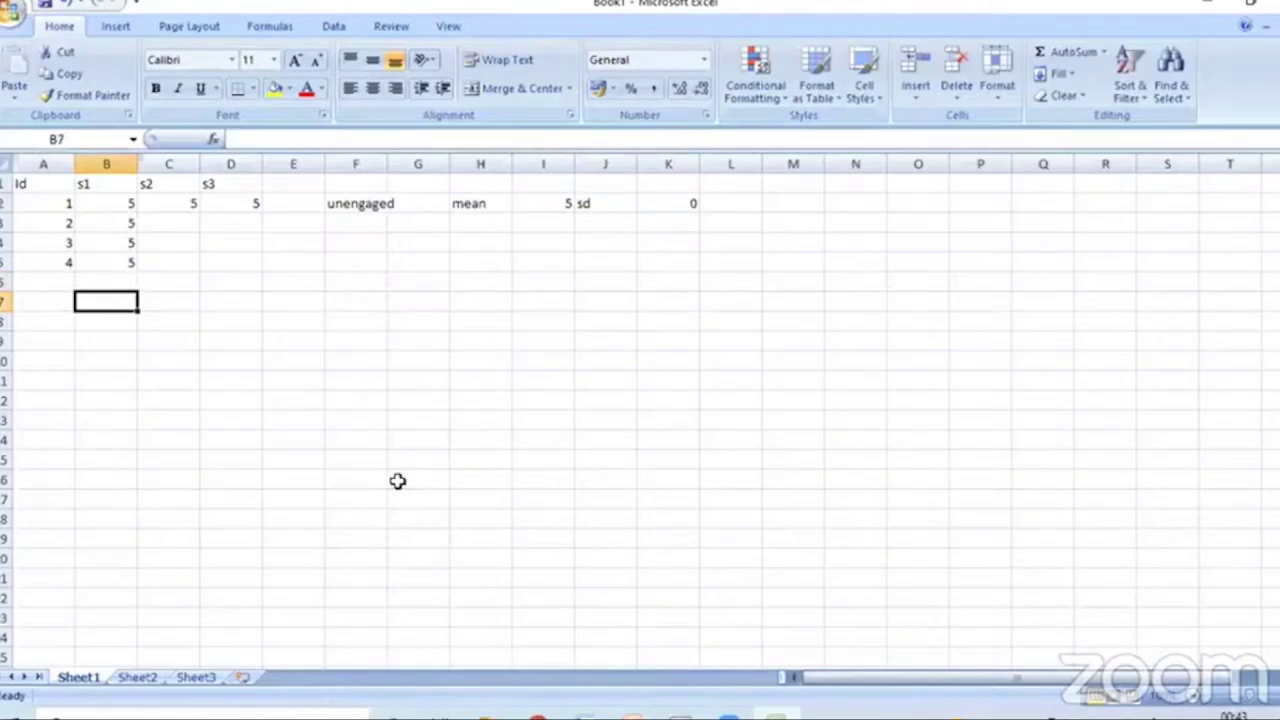
type("Truth")
key("Return")
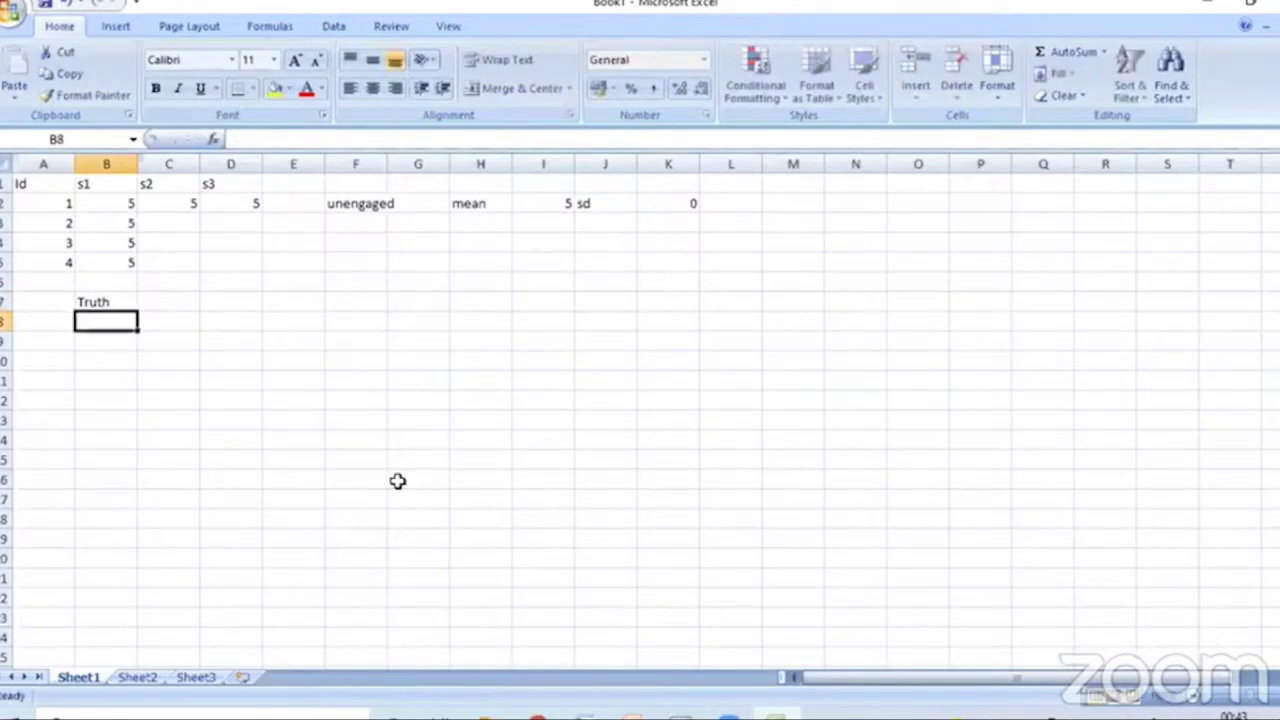
type("mean")
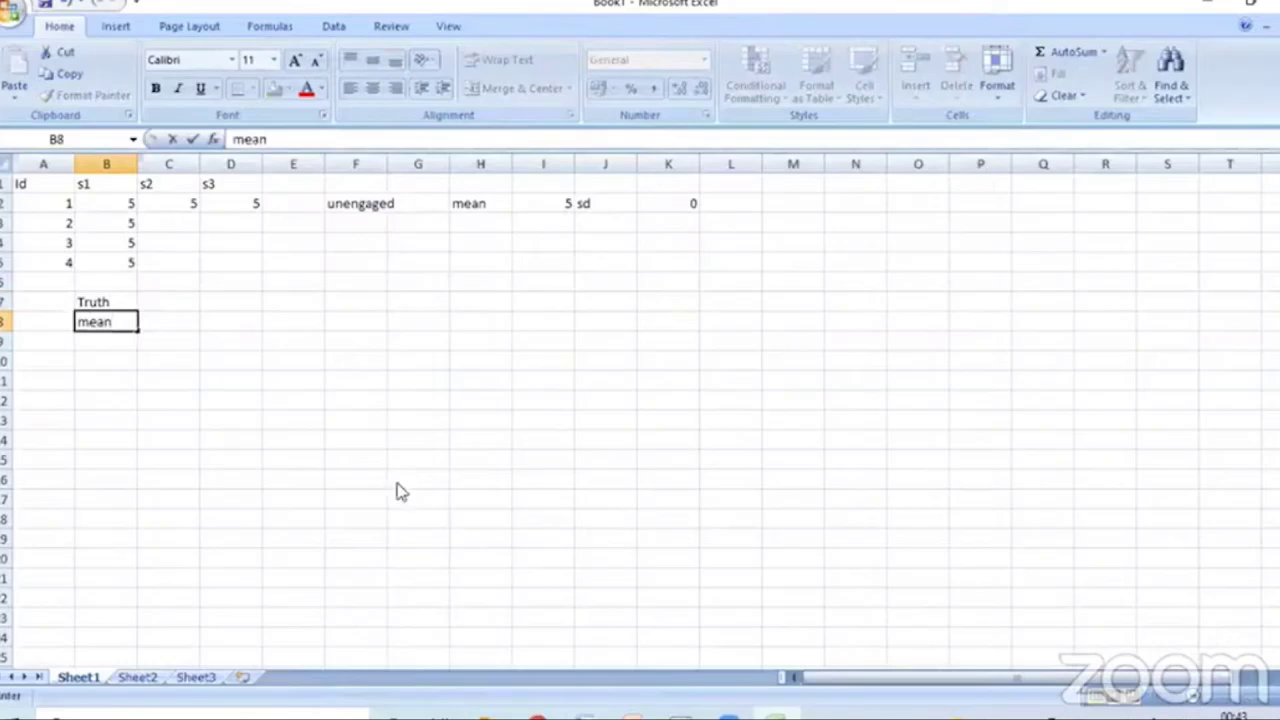
key("Return")
type("sd")
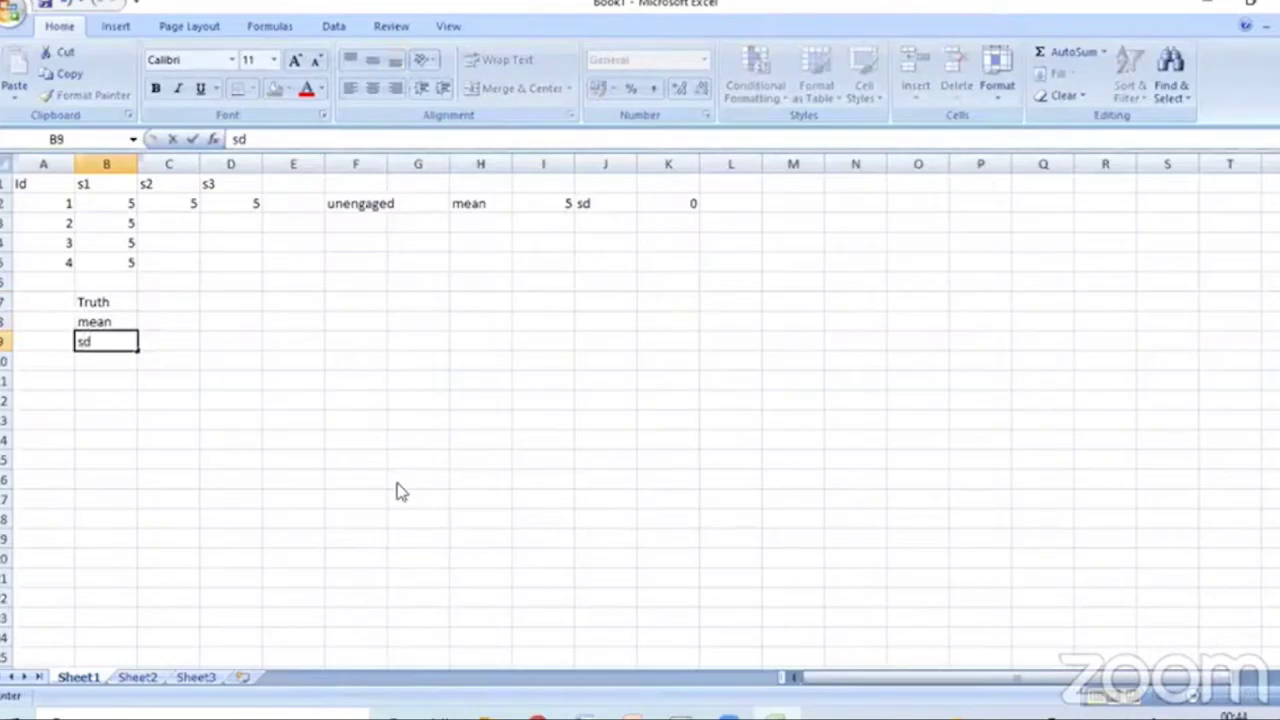
key("Return")
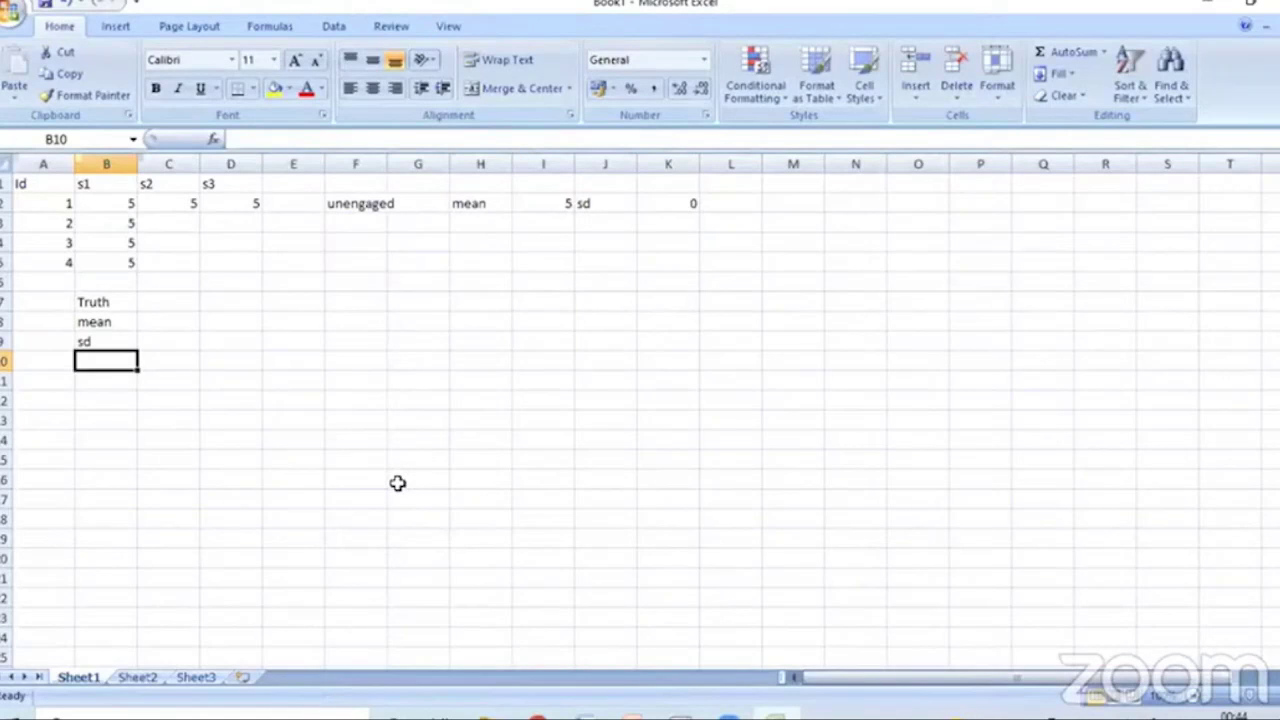
- Change the s1 values of Ids 2, 3 and 4 in cells B3 to B5 to 1, 2 and 3
key("Up")
key("Up")
key("Up")
key("Up")
key("Up")
key("Up")
key("Up")
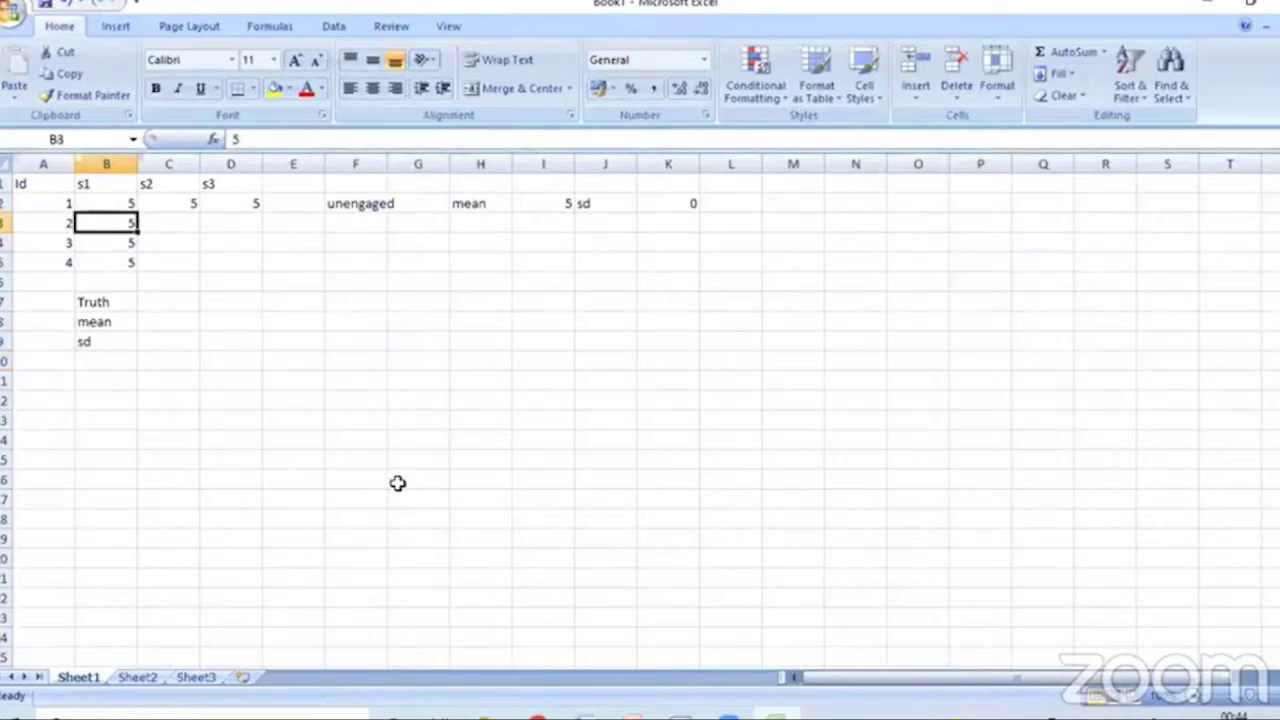
type("1")
key("Return")
type("2")
key("Return")
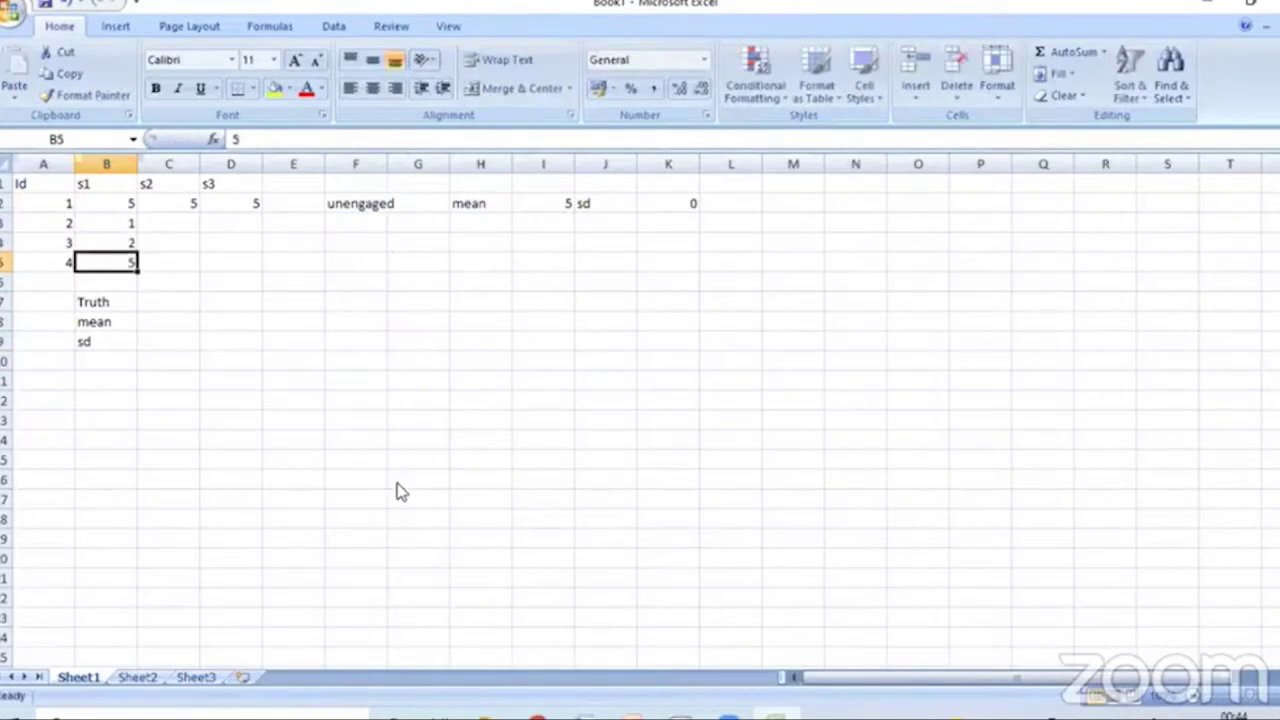
type("3")
key("Up")
- Change the row of Id 1 so that s2 in cell C2 is 3 and s3 in cell D2 is 2
key("Up")
key("Up")
key("Right")
key("Right")
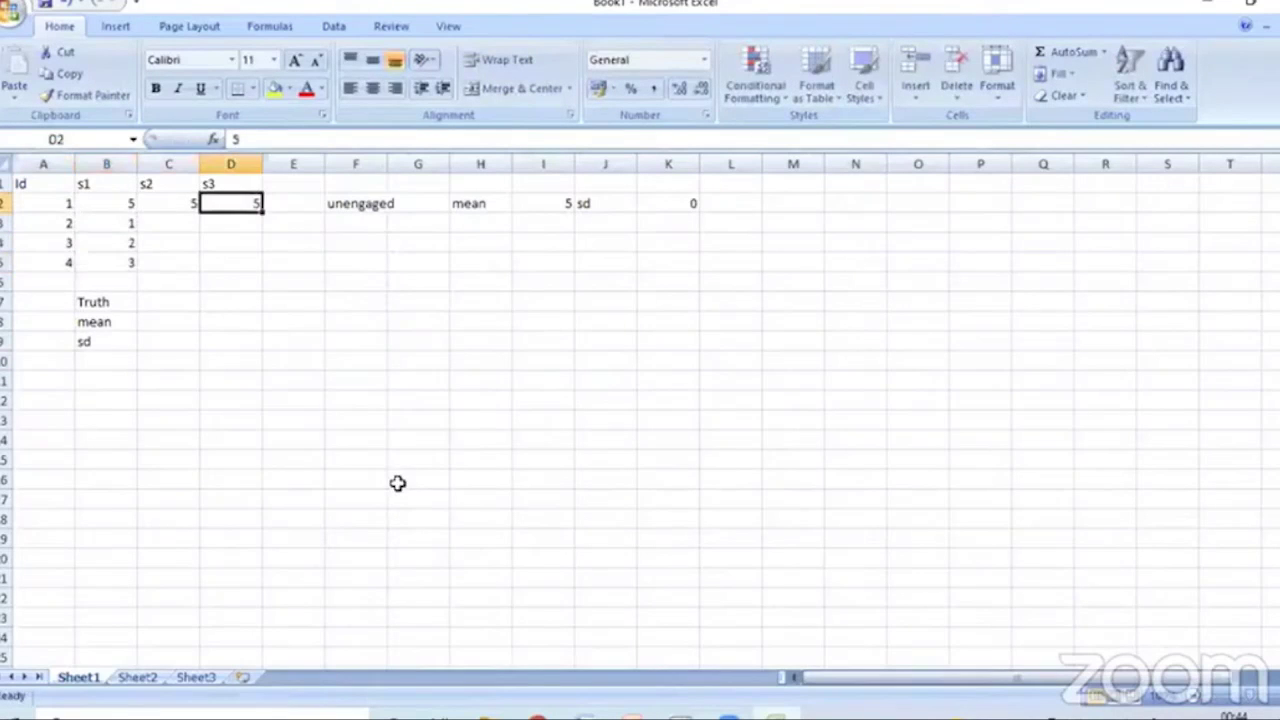
key("Left")
type("3")
key("Right")
type("2")
key("Return")
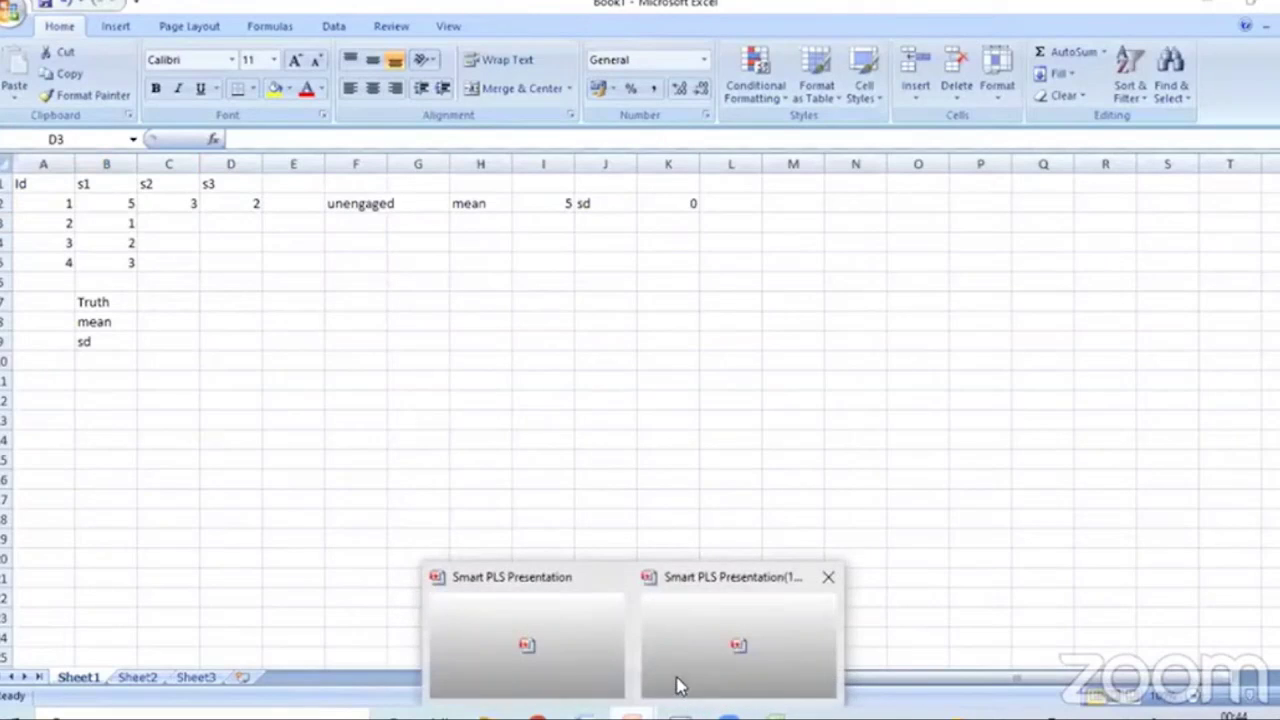
- Switch to the Smart PLS Presentation(100) file in PowerPoint and start the slide show from slide 23 on discriminant validity
left_click(682, 680)
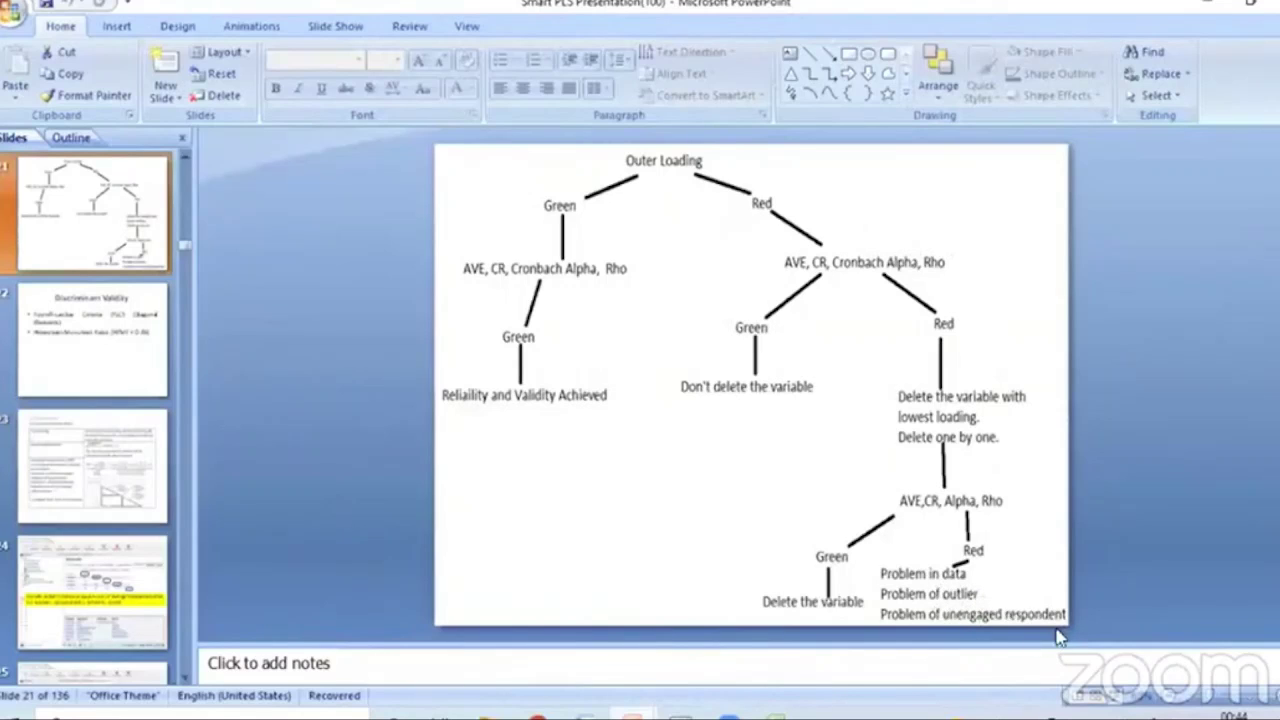
left_click(95, 483)
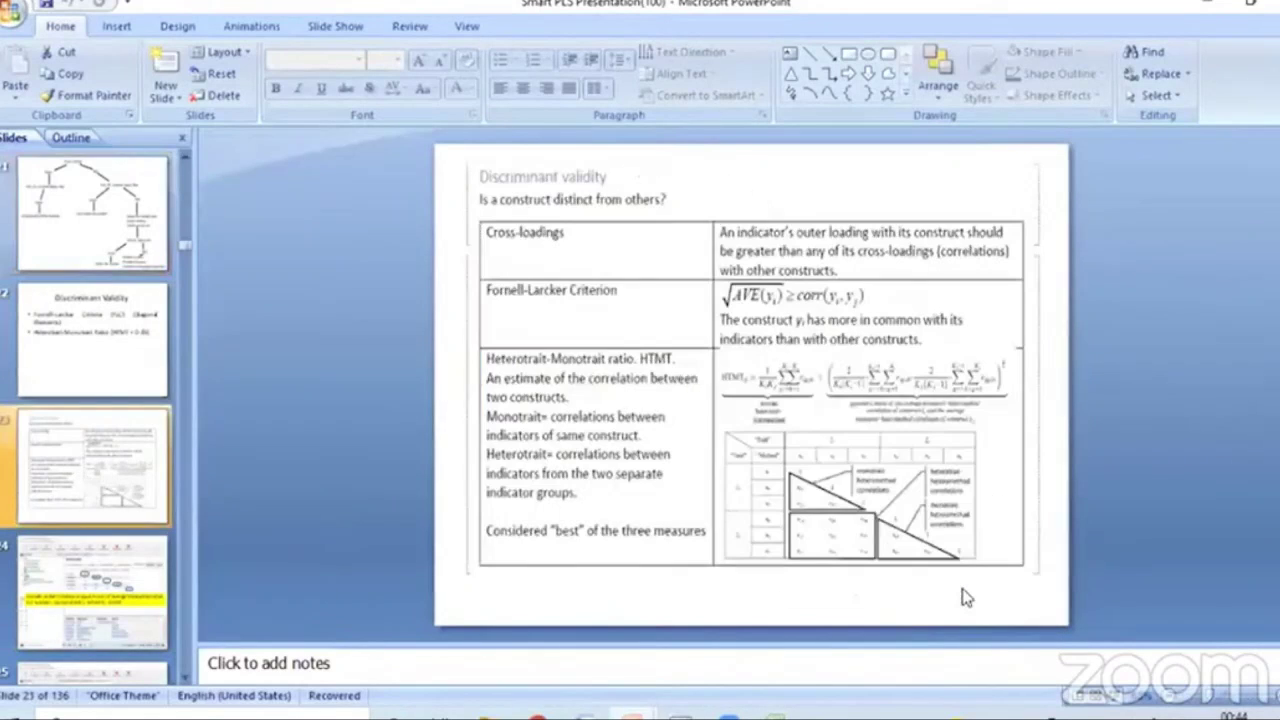
left_click(1118, 692)
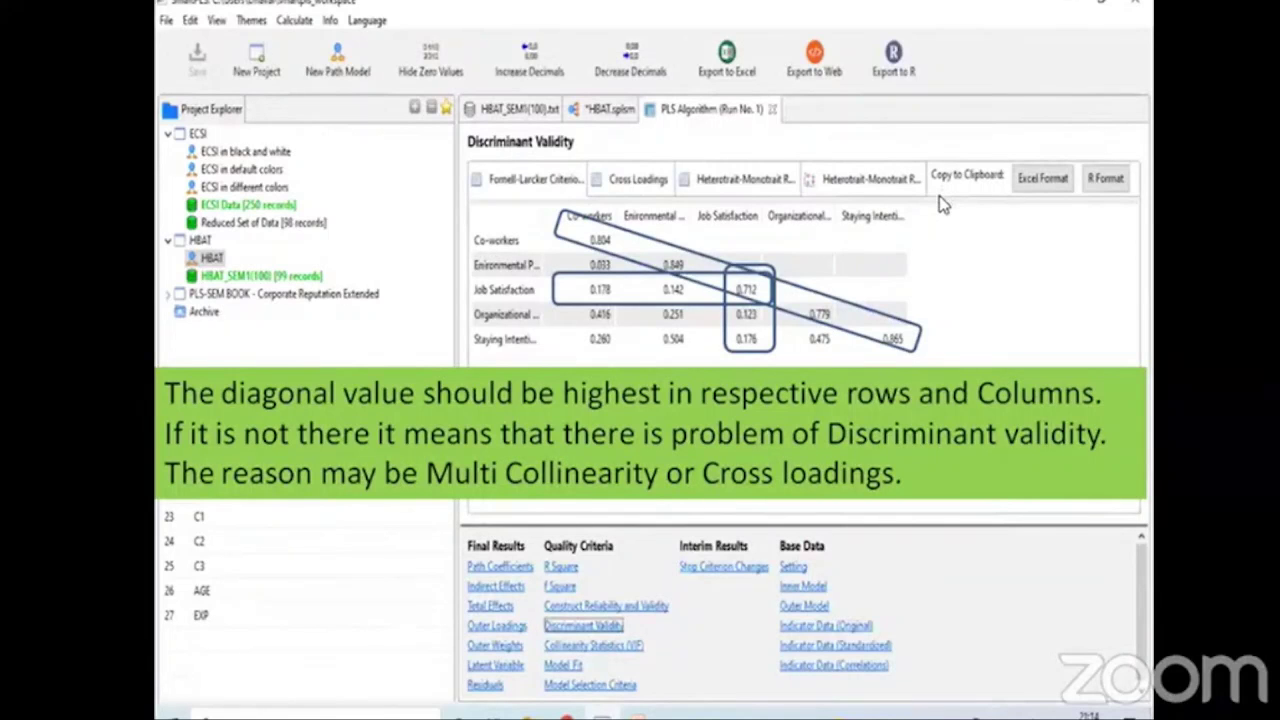
- Present the slides on the Fornell-Larcker criterion and its biasness, HTMT, and cross loadings with their remedy
key("alt+Tab")
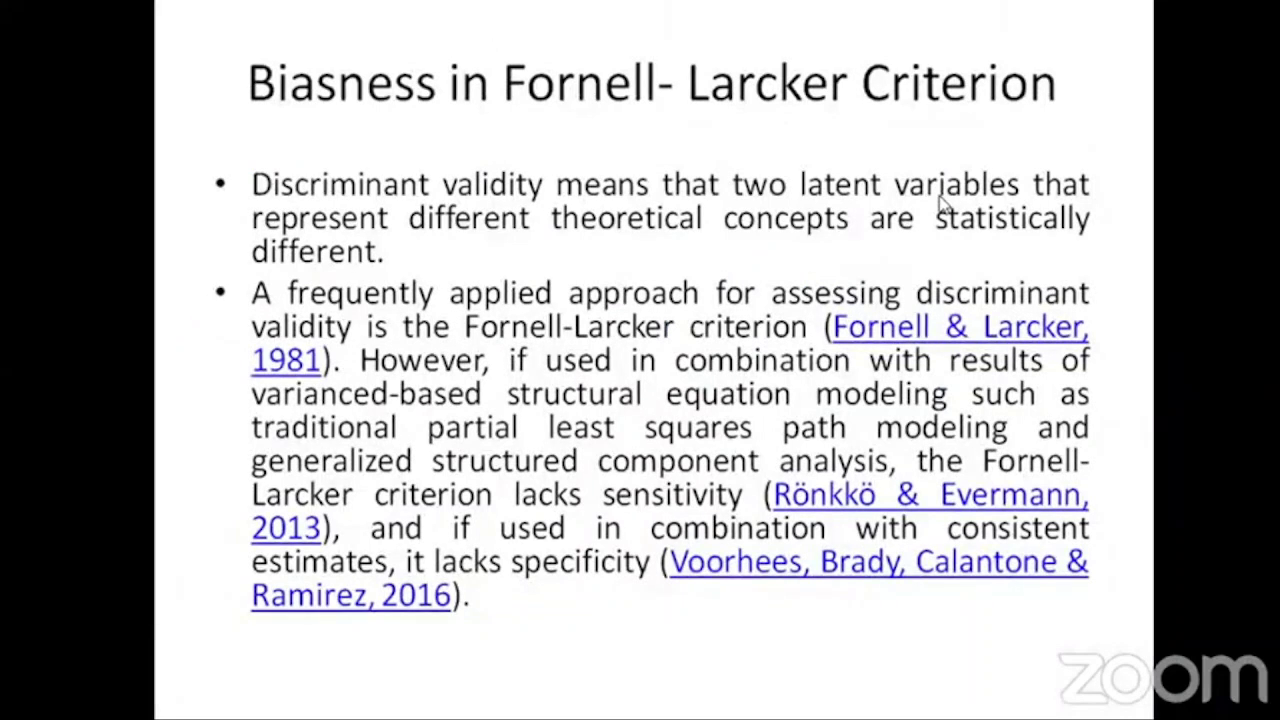
key("alt+Tab")
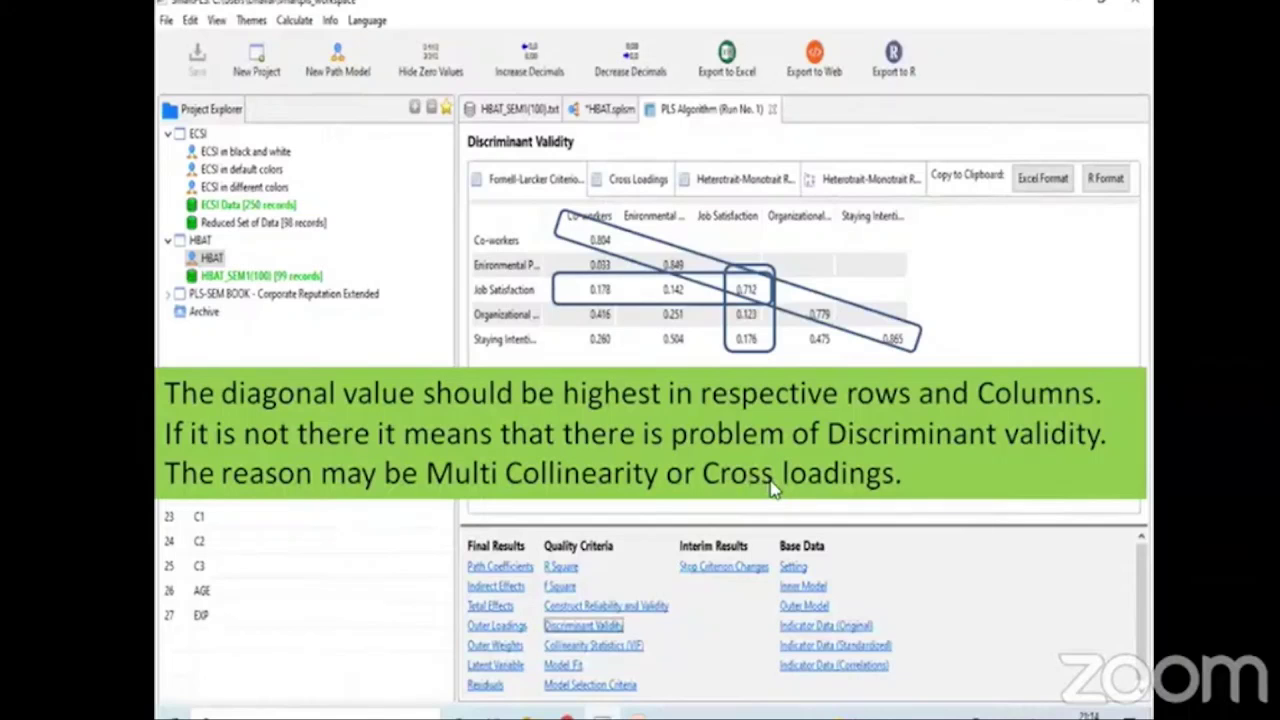
key("alt+Tab")
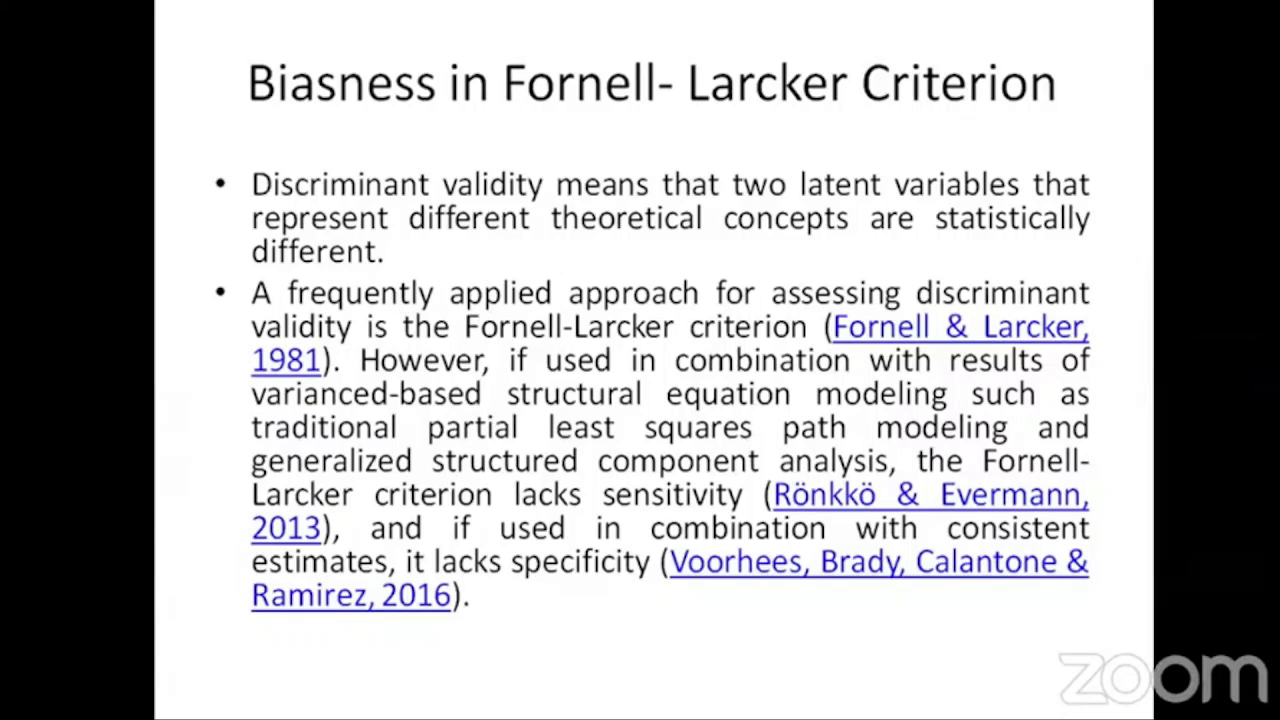
key("Right")
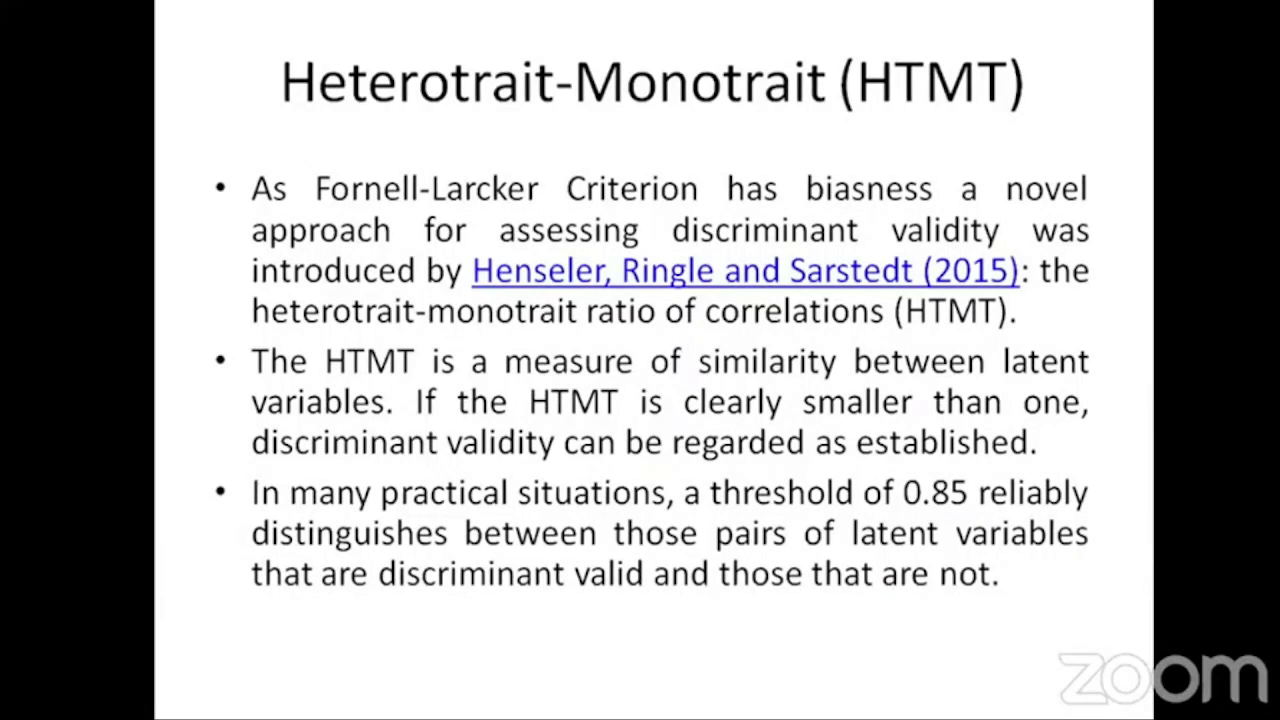
key("Right")
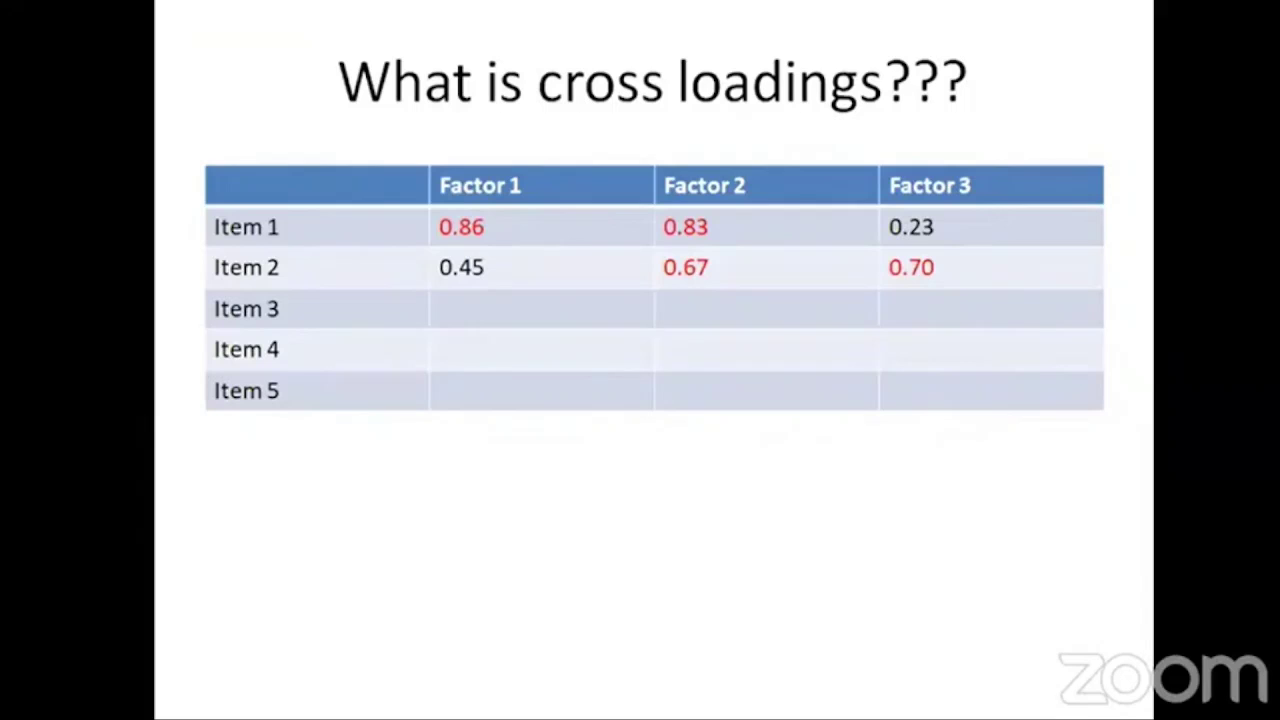
left_click(490, 233)
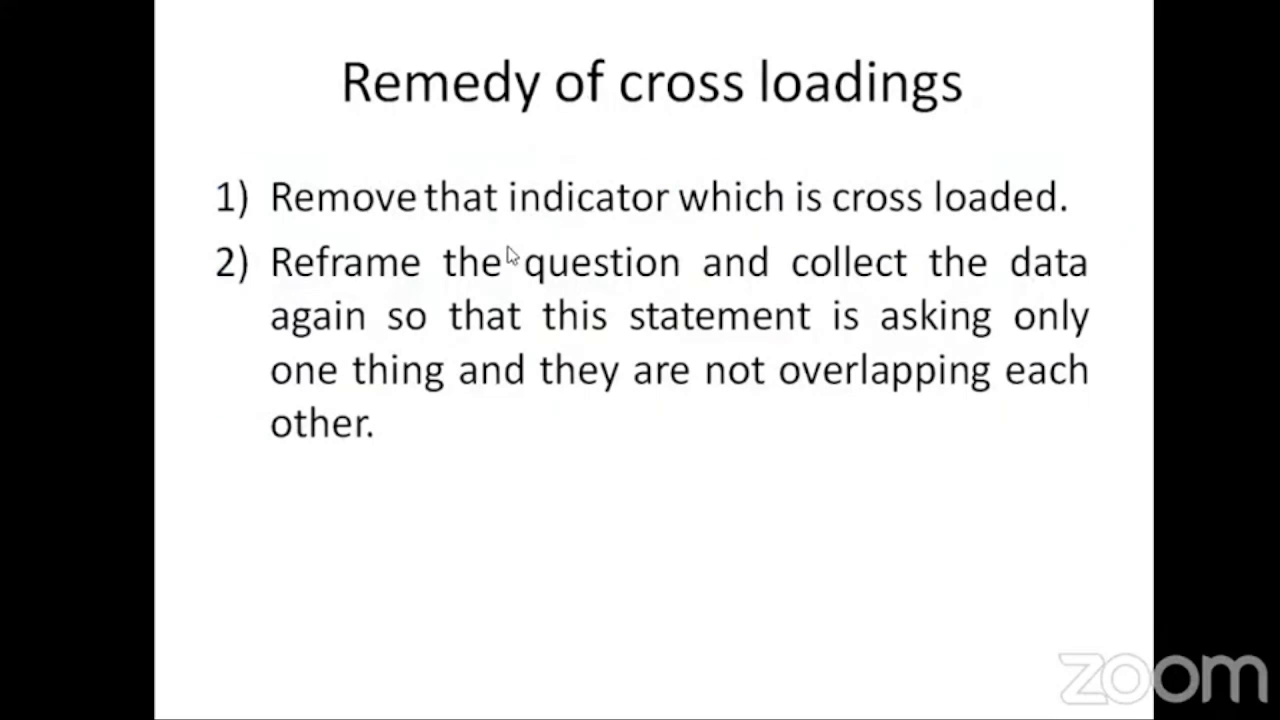
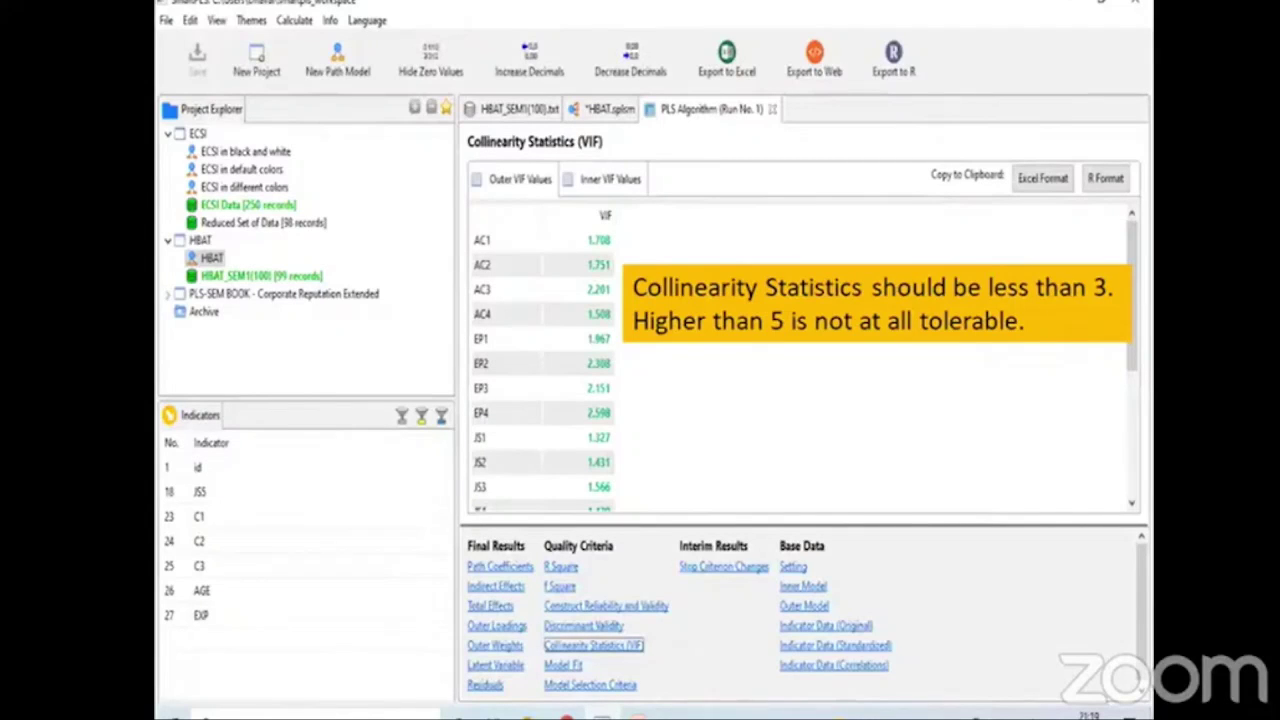
- Present the slides from Collinearity Statistics (VIF) through the Formative Measurement Model, and end the slide show there
left_click(640, 646)
left_click(610, 179)
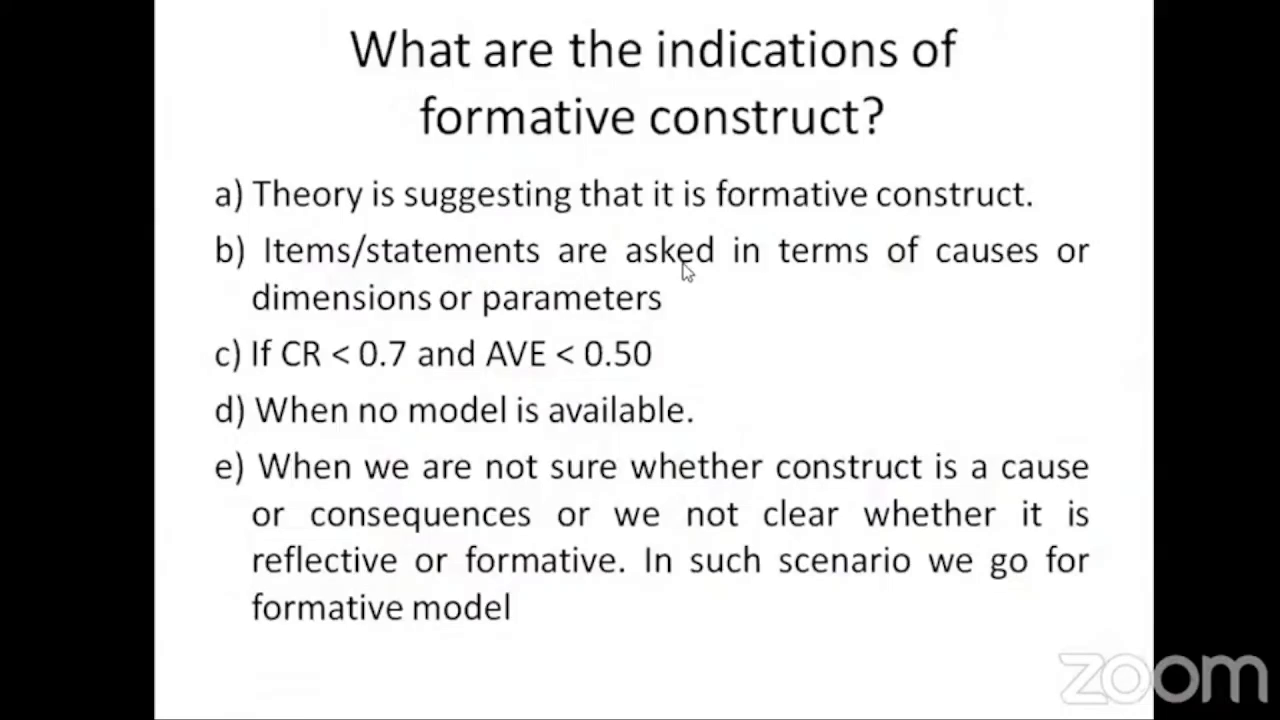
key("Right")
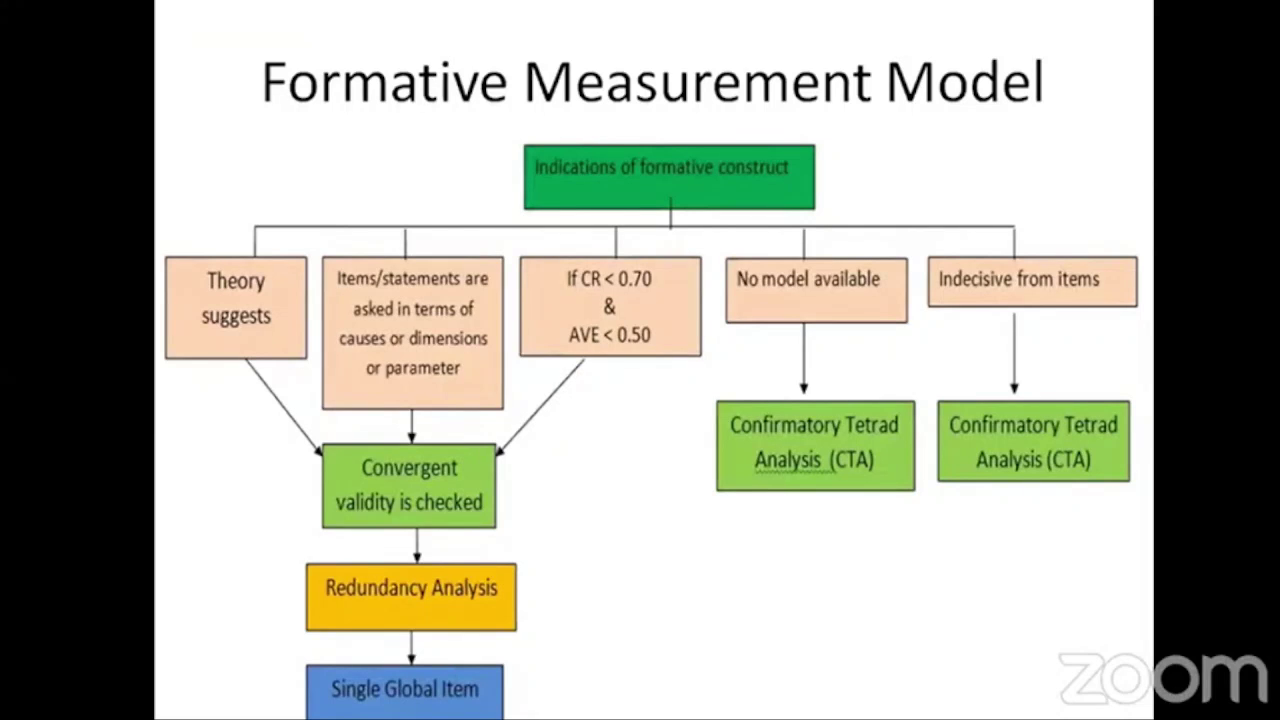
key("Escape")
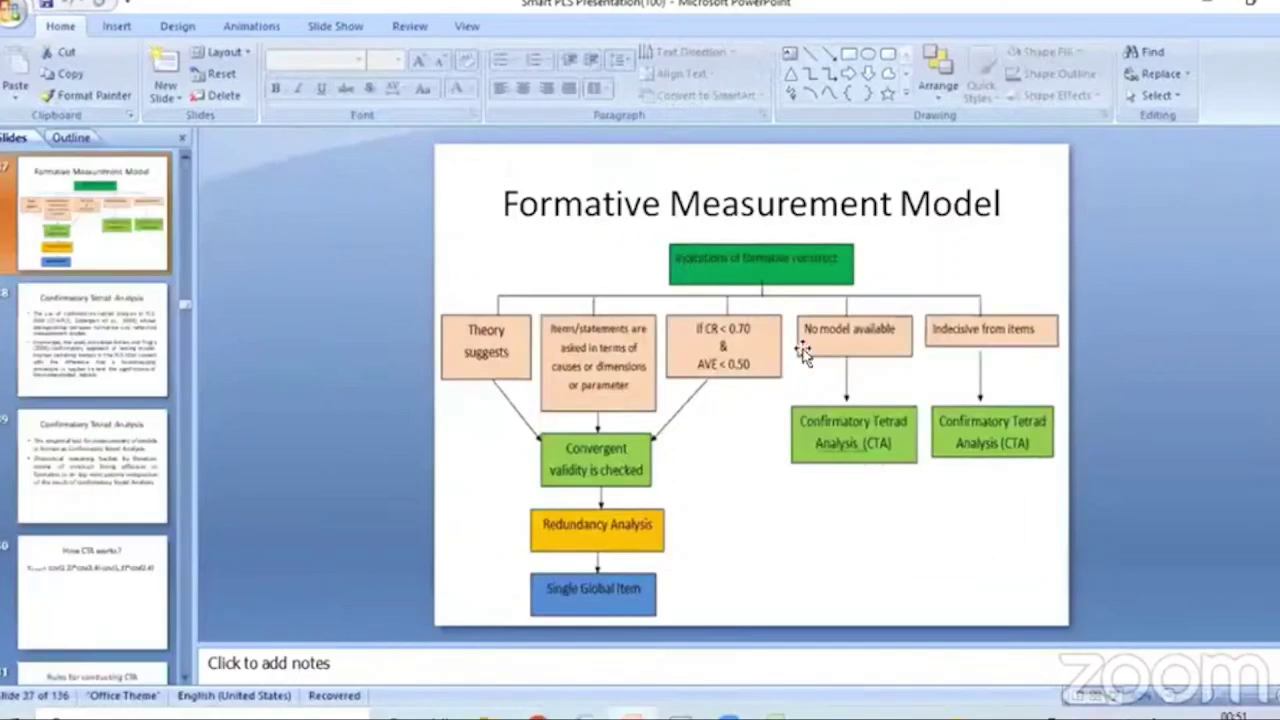
- Switch to the Word notes and handwrite "Consequences Reflective" and "Causes Formative" in red on two lines of blank page 6
key("alt+Tab")
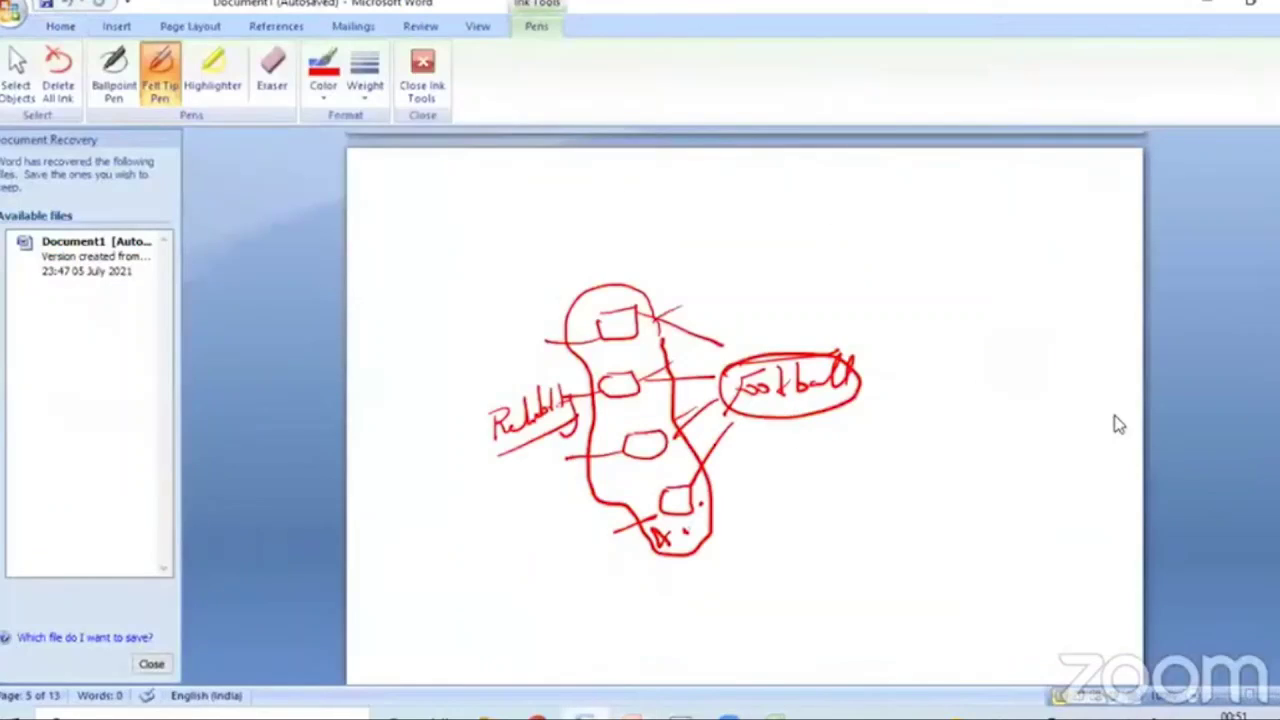
scroll(745, 410, "down", 10)
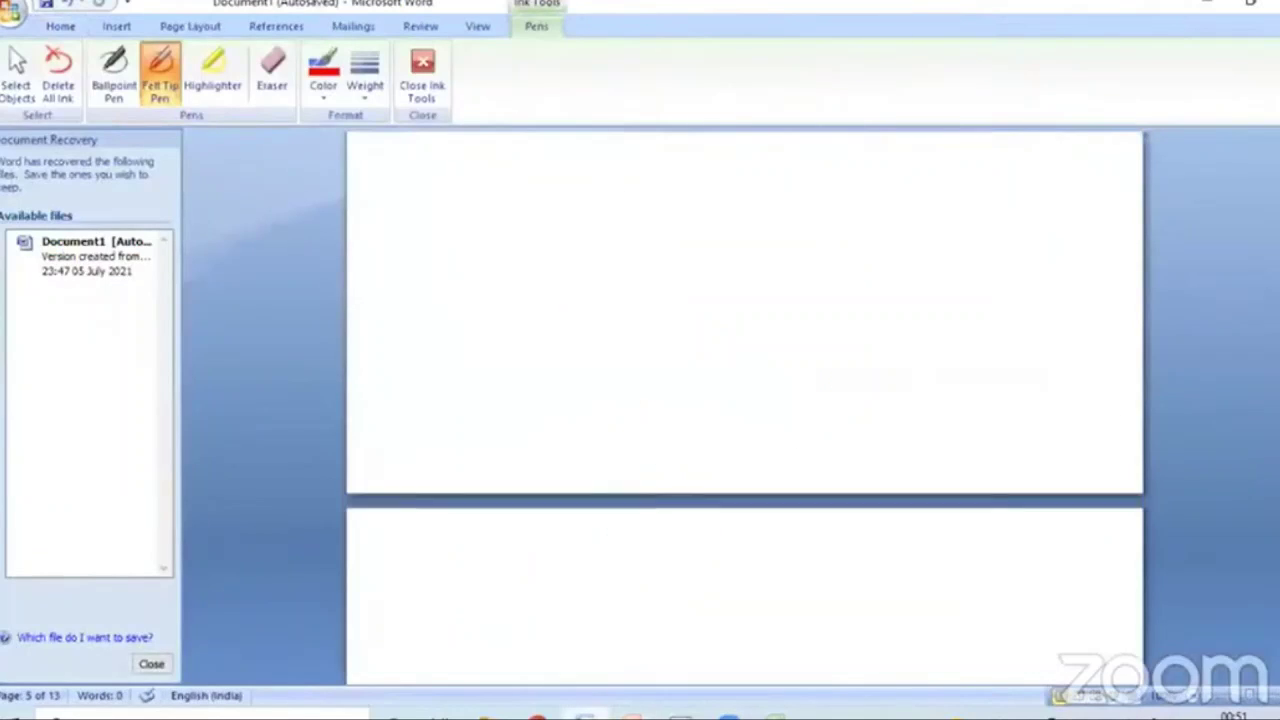
scroll(745, 410, "down", 5)
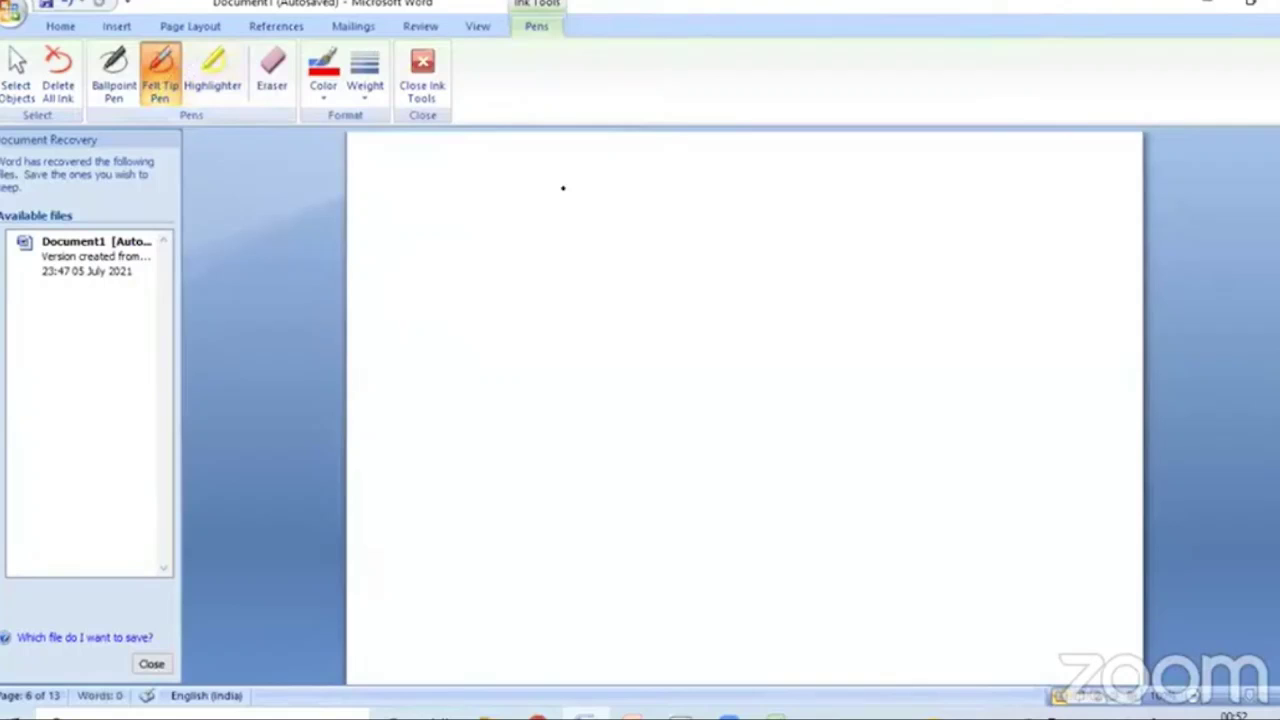
mouse_move(536, 180)
left_mouse_down()
mouse_move(612, 189)
mouse_move(598, 226)
mouse_move(624, 185)
mouse_move(805, 180)
mouse_move(808, 161)
mouse_move(816, 178)
mouse_move(832, 156)
mouse_move(844, 183)
mouse_move(902, 186)
left_mouse_up()
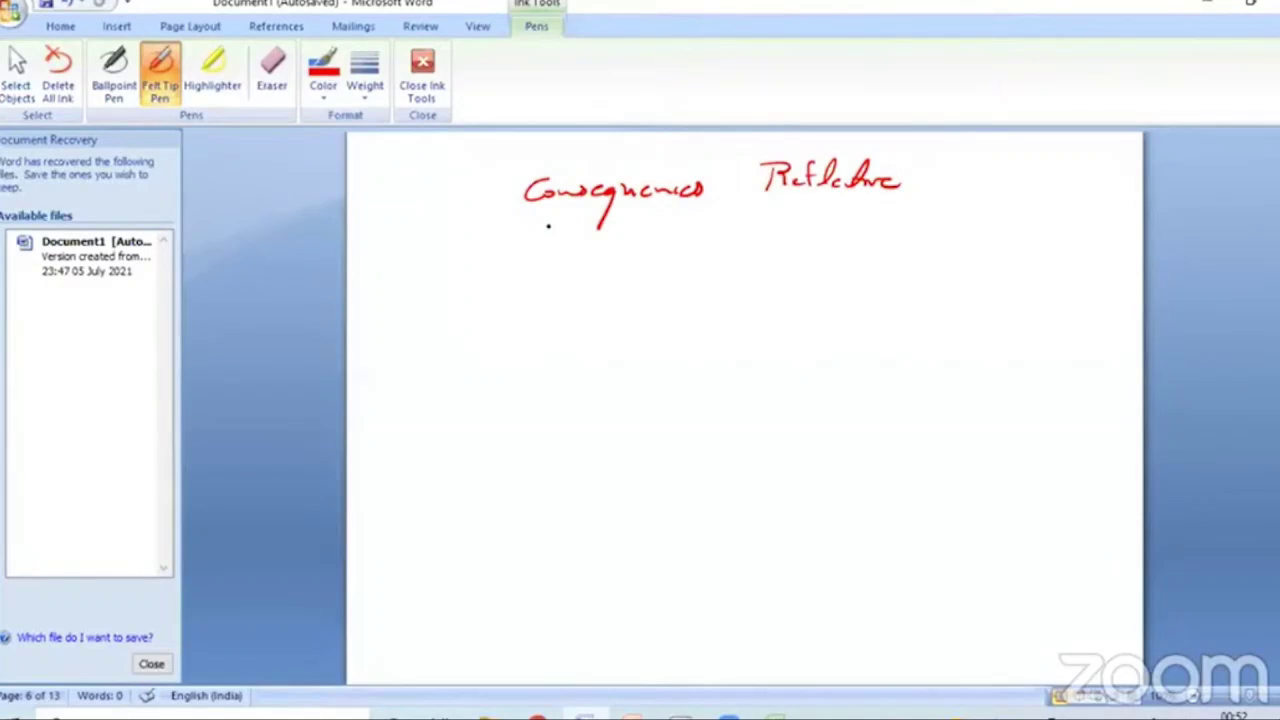
mouse_move(556, 232)
left_mouse_down()
mouse_move(557, 246)
mouse_move(628, 236)
left_mouse_up()
mouse_move(766, 220)
left_mouse_down()
mouse_move(740, 262)
mouse_move(780, 214)
mouse_move(786, 232)
mouse_move(876, 229)
left_mouse_up()
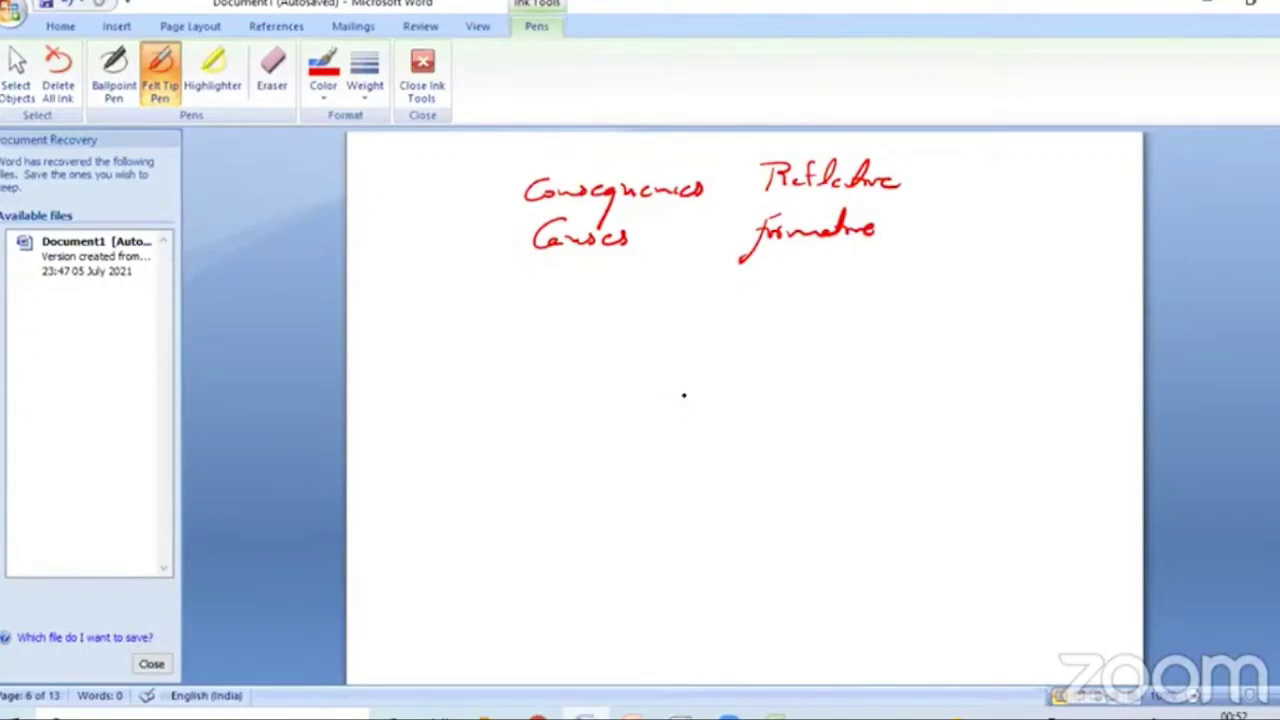
- Draw an oval labelled Drunk with arrows to Slurriness, Difficult to walk, Concentrate and Memory loss, and outline the four items together
mouse_move(676, 393)
left_mouse_down()
mouse_move(755, 452)
mouse_move(785, 388)
mouse_move(667, 402)
mouse_move(672, 430)
mouse_move(712, 410)
mouse_move(754, 428)
mouse_move(850, 357)
mouse_move(845, 368)
mouse_move(980, 318)
left_mouse_up()
mouse_move(805, 415)
left_mouse_down()
mouse_move(890, 392)
mouse_move(908, 367)
mouse_move(933, 377)
mouse_move(989, 336)
mouse_move(997, 365)
mouse_move(1066, 358)
left_mouse_up()
left_click_drag(806, 448, 855, 447)
mouse_move(842, 440)
left_mouse_down()
mouse_move(855, 448)
mouse_move(843, 456)
mouse_move(956, 442)
mouse_move(996, 406)
mouse_move(1008, 428)
left_mouse_up()
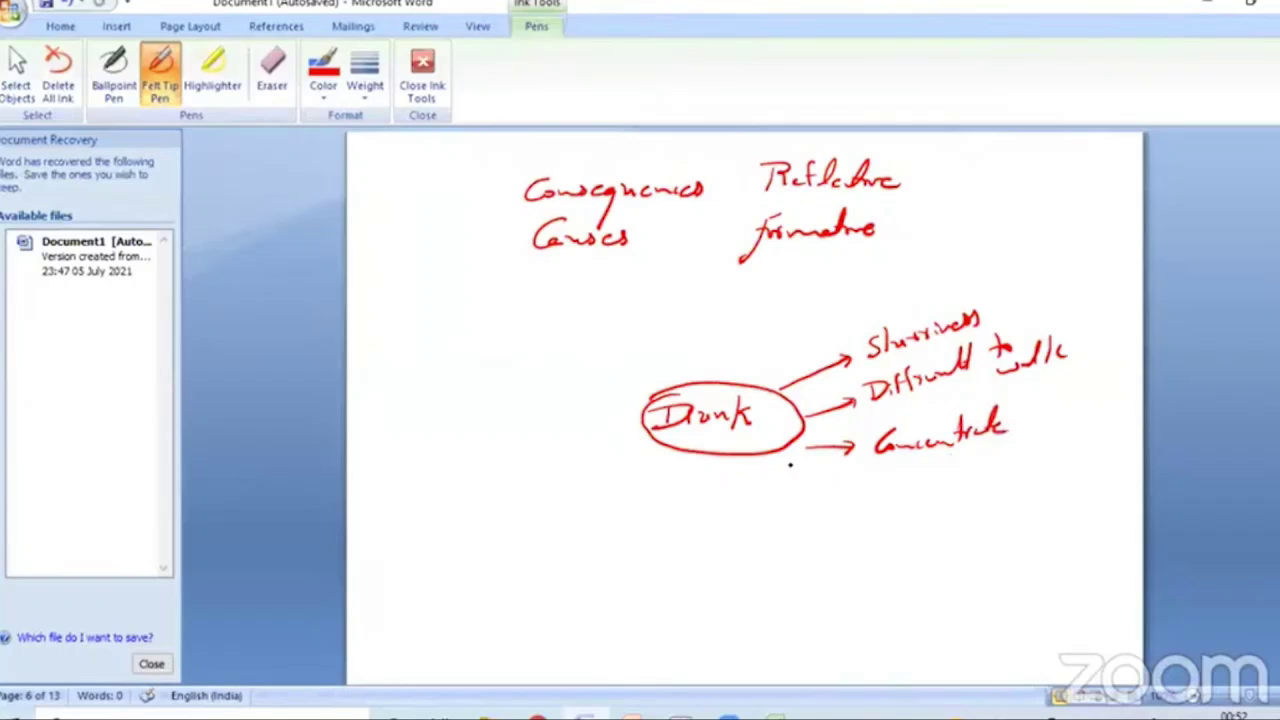
mouse_move(782, 466)
left_mouse_down()
mouse_move(836, 474)
mouse_move(826, 484)
mouse_move(849, 490)
mouse_move(933, 476)
mouse_move(902, 520)
left_mouse_up()
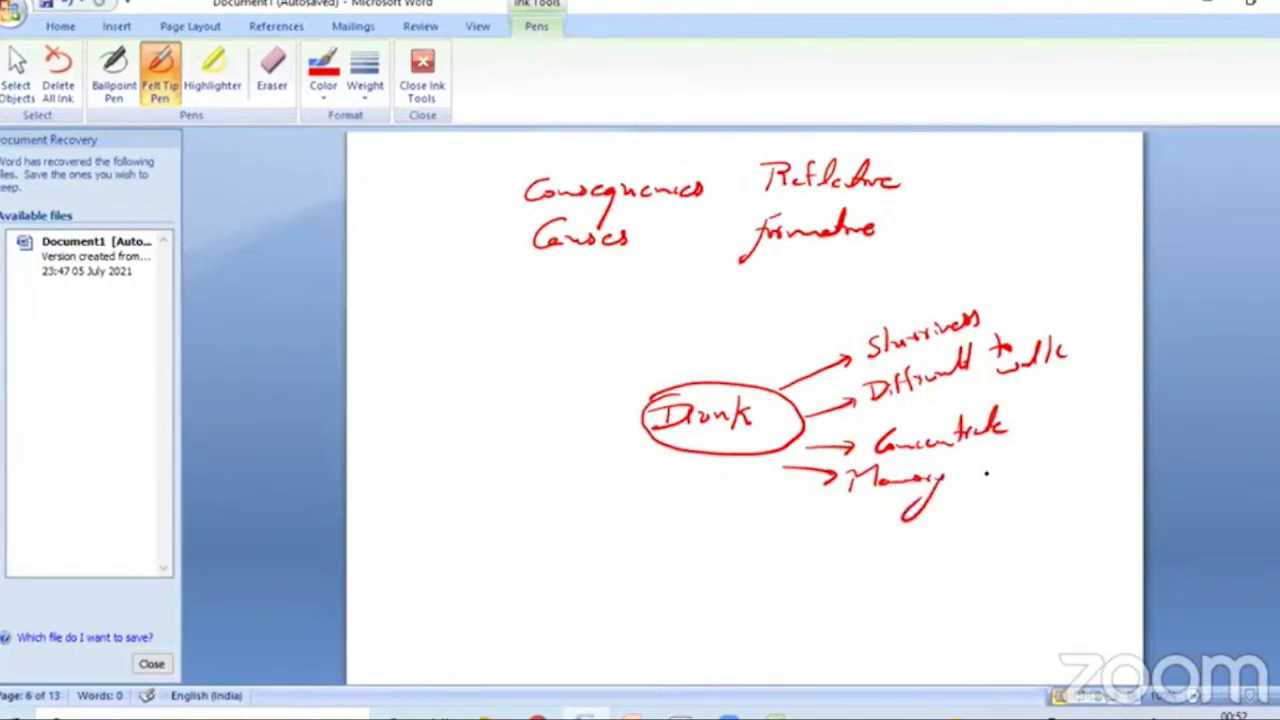
mouse_move(982, 448)
left_mouse_down()
mouse_move(986, 476)
mouse_move(1012, 474)
left_mouse_up()
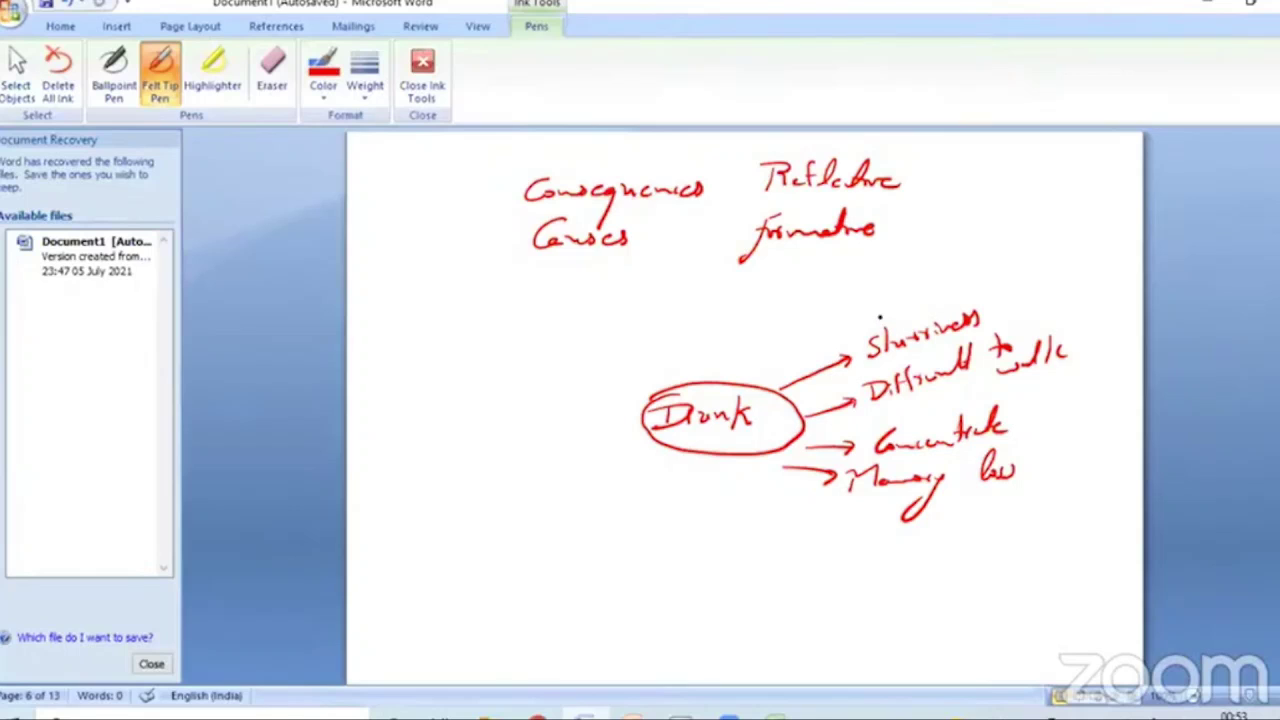
left_click_drag(882, 315, 827, 330)
mouse_move(824, 422)
left_mouse_down()
mouse_move(836, 500)
mouse_move(928, 502)
mouse_move(1030, 442)
mouse_move(1080, 352)
mouse_move(965, 290)
mouse_move(860, 320)
left_mouse_up()
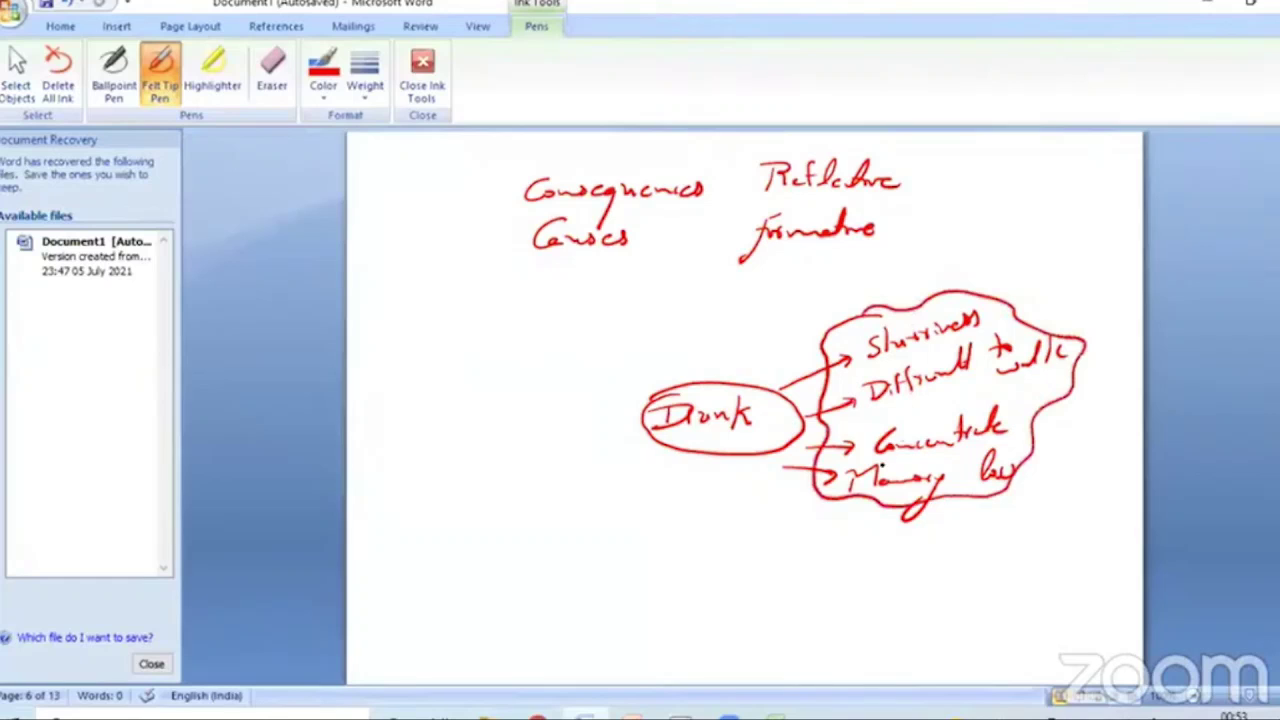